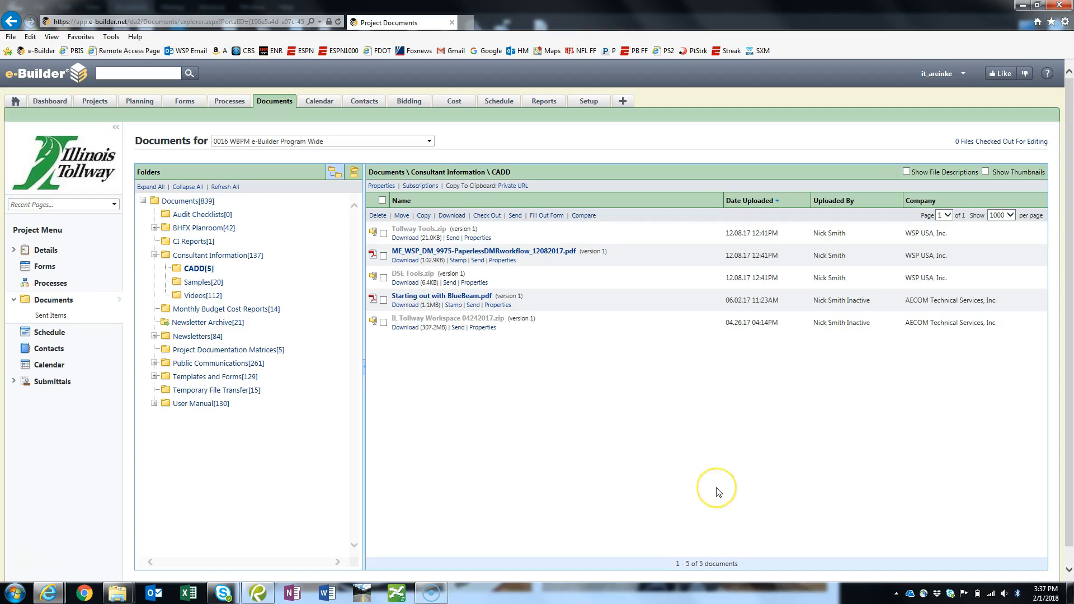
pyautogui.click(812, 462)
pyautogui.click(918, 428)
# - Bring up the Design Milestone Review (DMR) - 7 window and copy the BlueBeam session number from the highlighted comment
pyautogui.moveTo(48, 593)
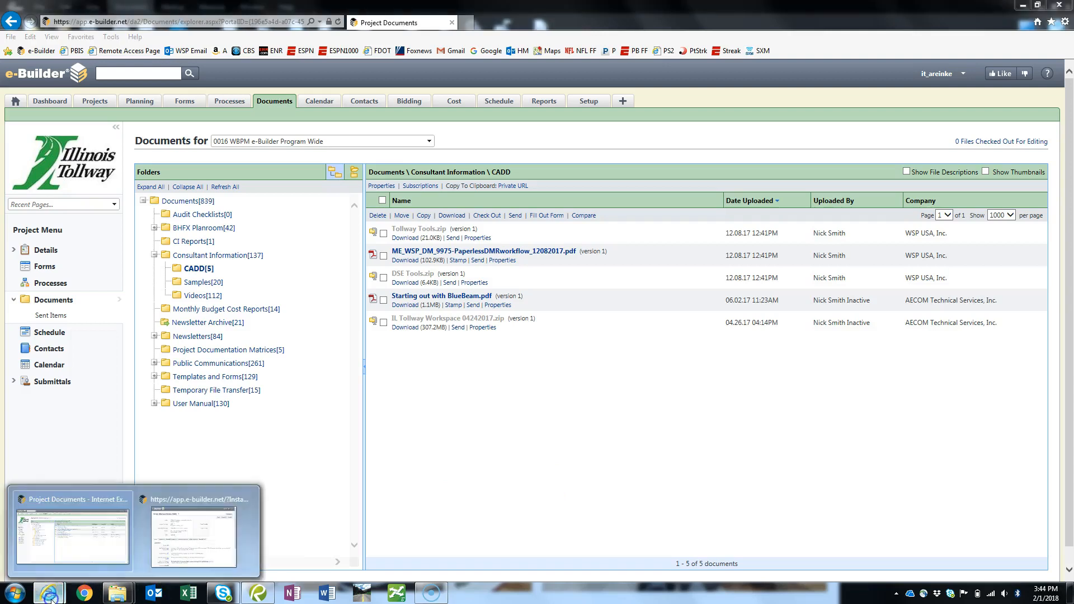
pyautogui.click(192, 510)
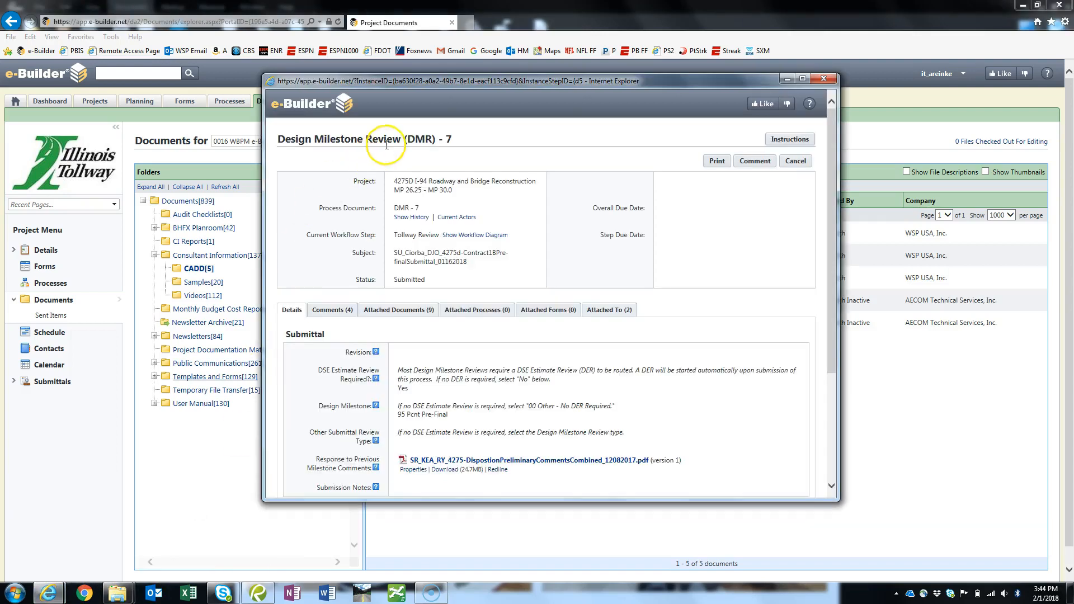
pyautogui.click(322, 310)
pyautogui.scroll(-2, 506, 236)
pyautogui.scroll(-4, 505, 241)
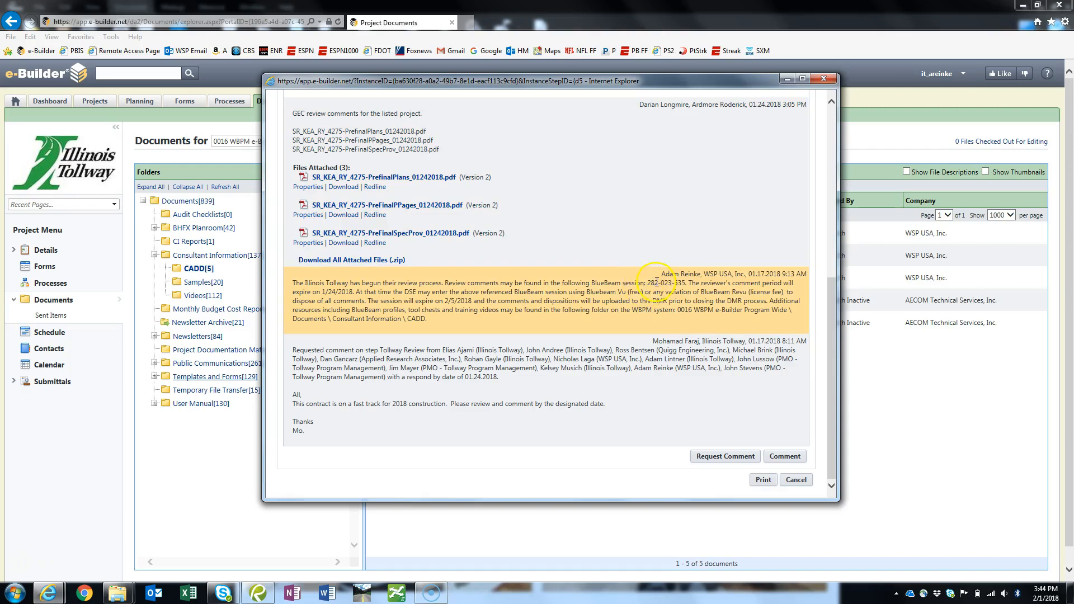
pyautogui.moveTo(657, 286); pyautogui.dragTo(685, 282)
pyautogui.hotkey('ctrl', 'c')
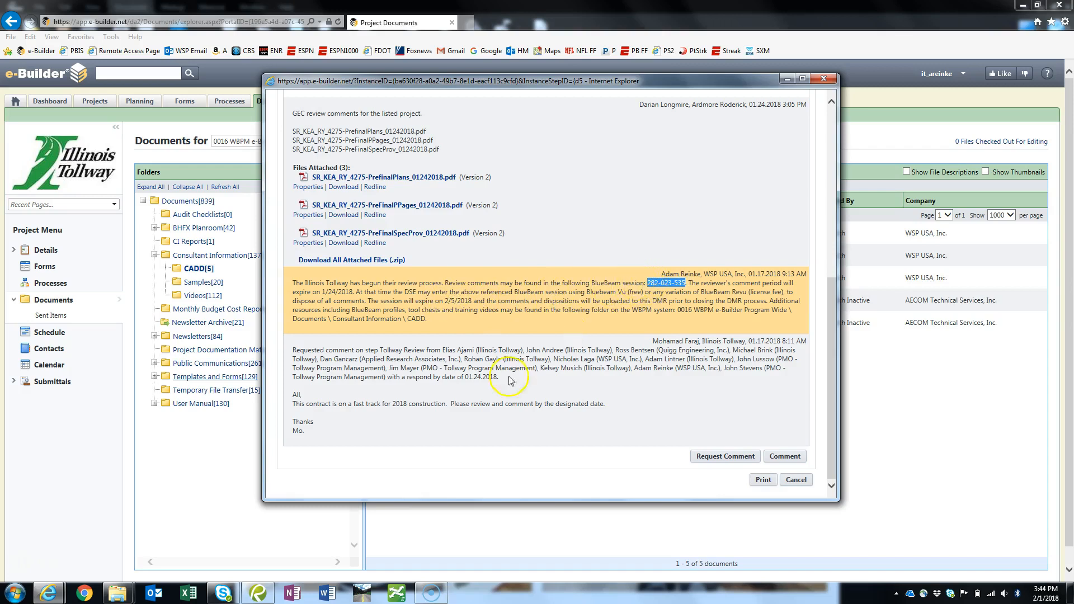
# - Switch to Bluebeam Revu and join the DMR-7 Studio session using the copied session number
pyautogui.click(258, 593)
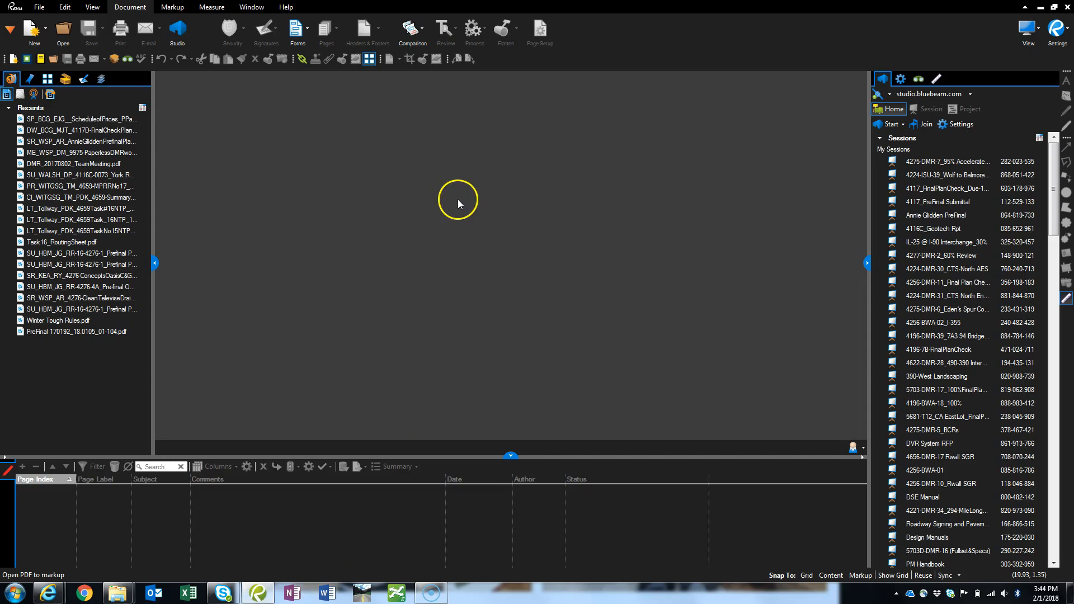
pyautogui.click(920, 125)
pyautogui.click(566, 290)
pyautogui.hotkey('ctrl', 'v')
pyautogui.click(550, 316)
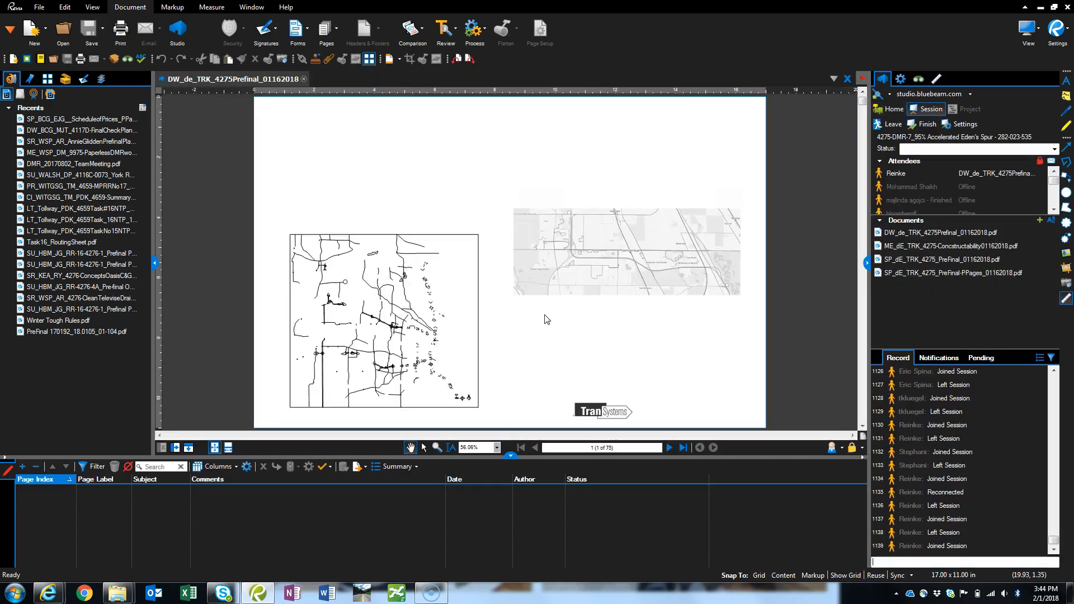
# - Examine the session's attendees and documents, and enlarge the markups list to read the review comments and their statuses
pyautogui.click(644, 224)
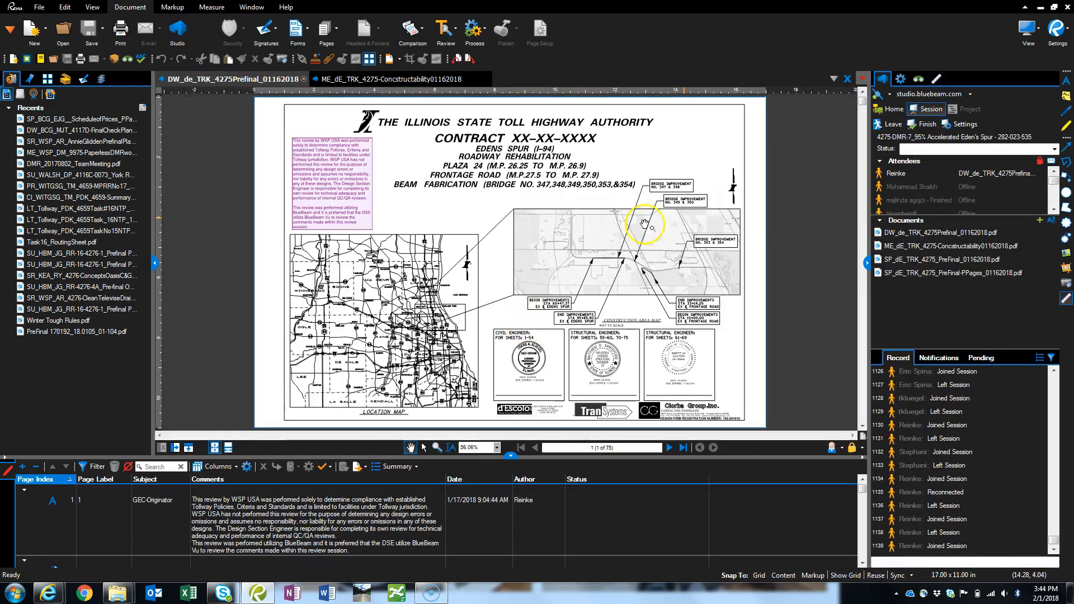
pyautogui.click(917, 171)
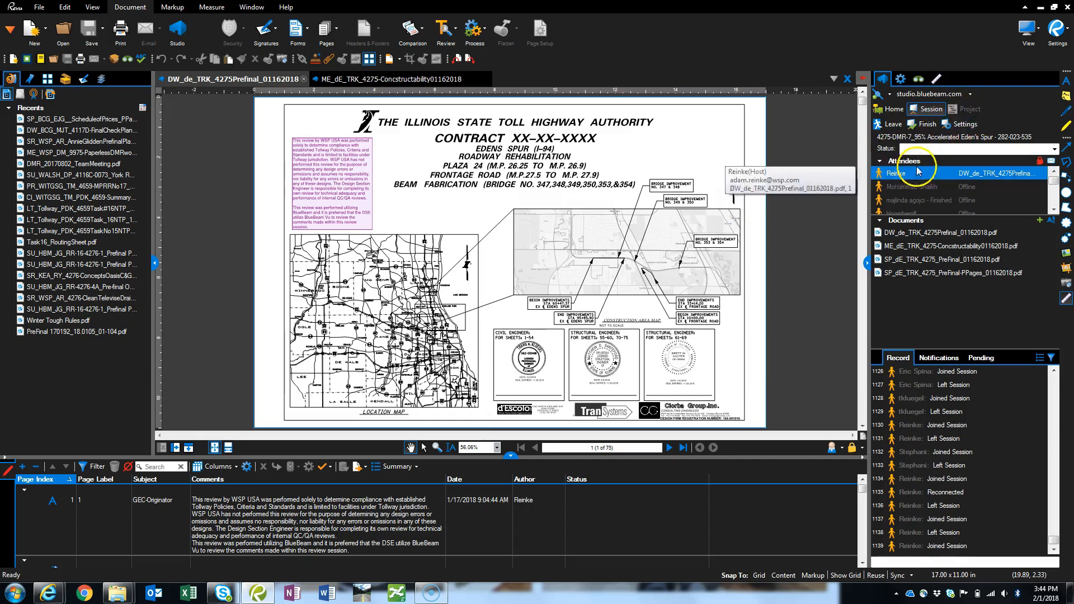
pyautogui.click(939, 232)
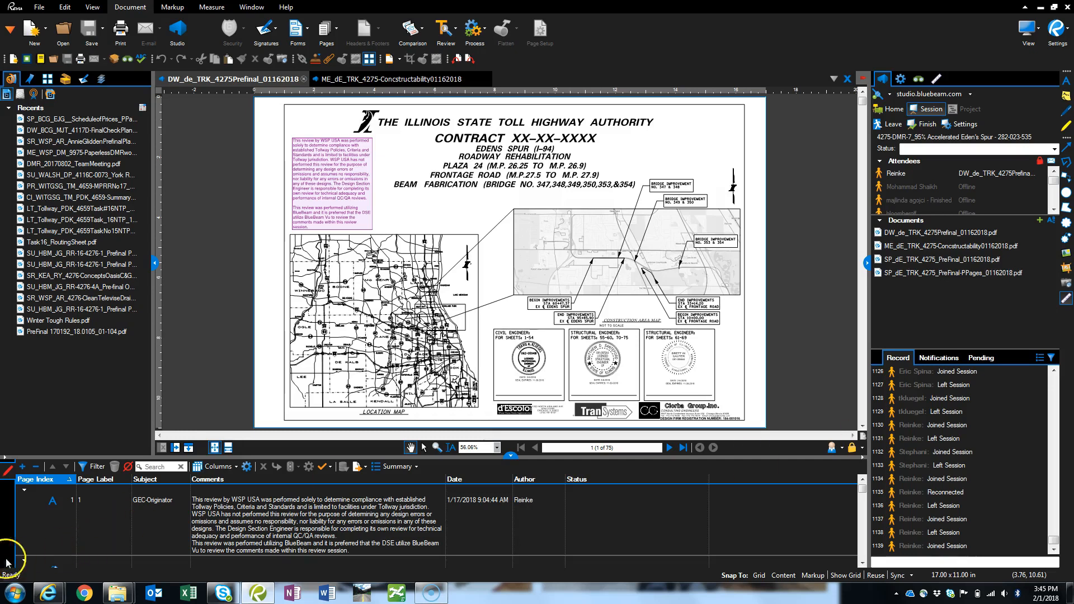
pyautogui.moveTo(421, 459); pyautogui.dragTo(421, 335)
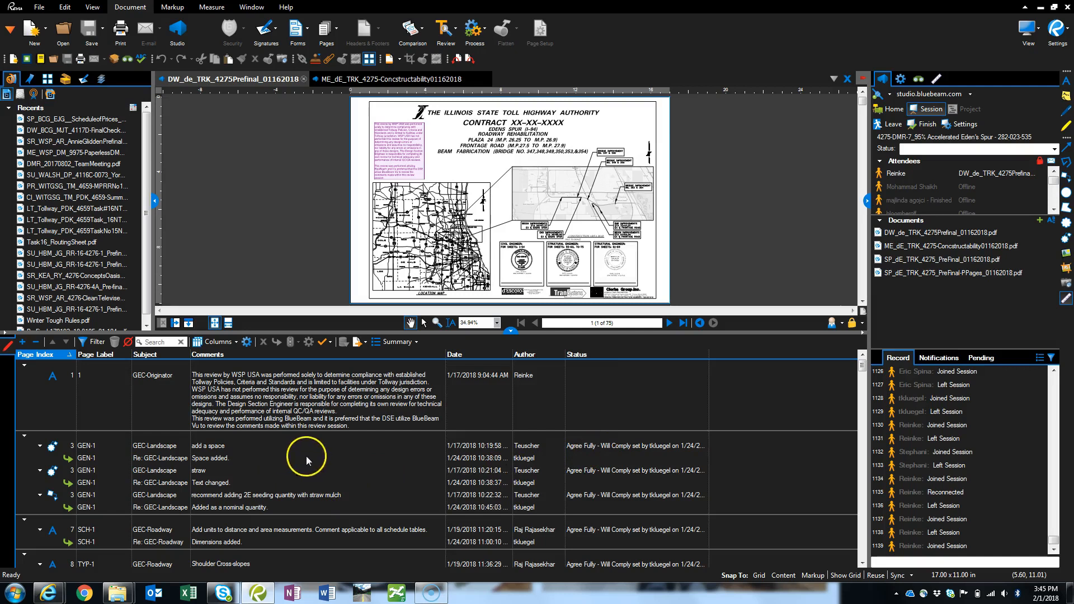
# - Leave the current session and open the 4117_PreFinal Submittal session from the existing sessions
pyautogui.click(883, 124)
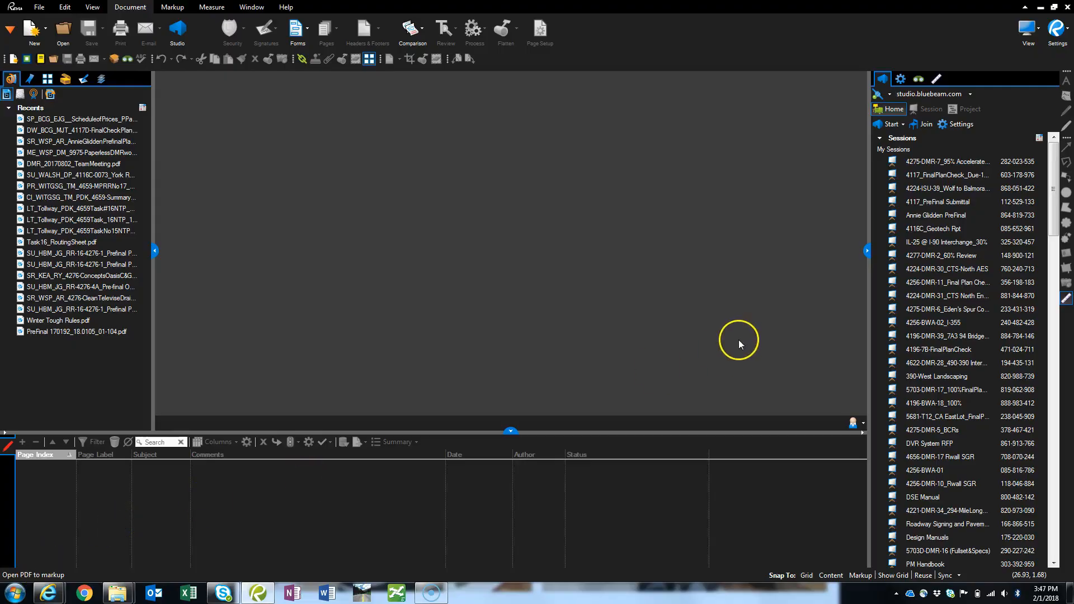
pyautogui.click(917, 127)
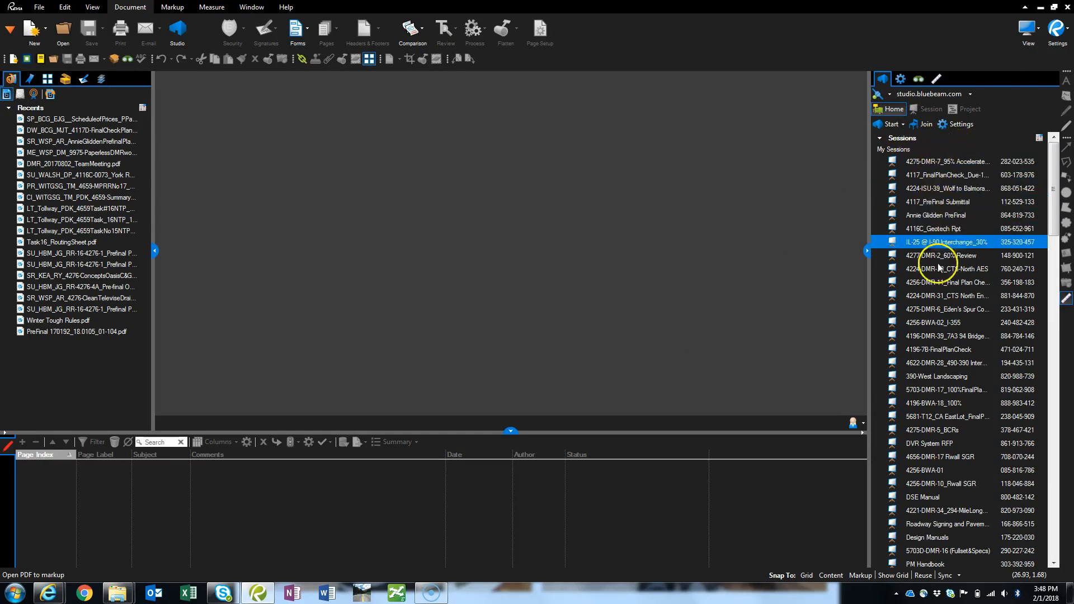
pyautogui.scroll(-5, 940, 280)
pyautogui.scroll(-4, 939, 318)
pyautogui.scroll(2, 958, 509)
pyautogui.scroll(7, 958, 391)
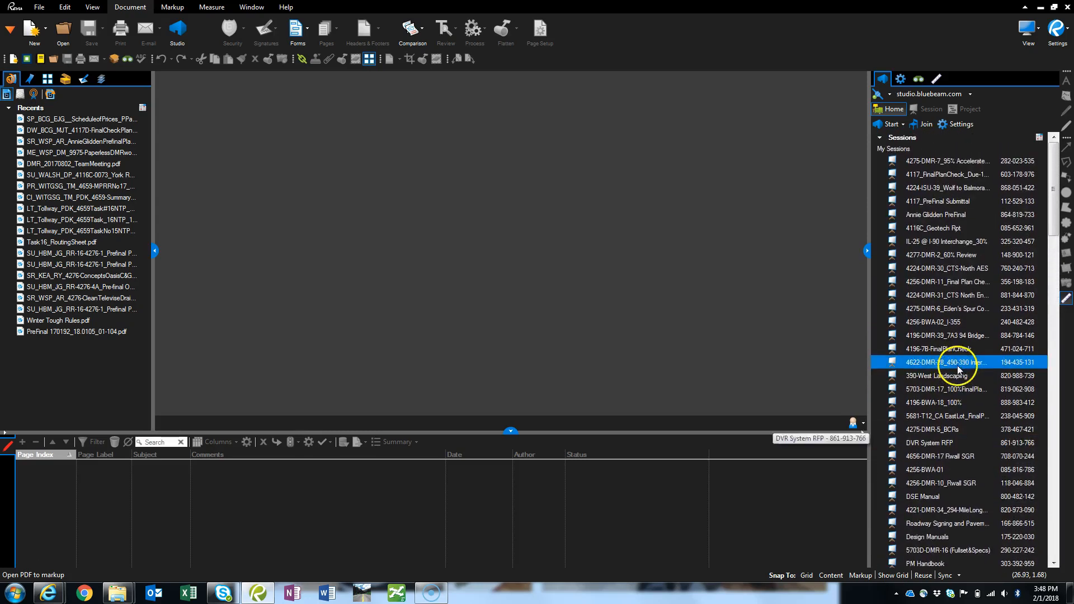
pyautogui.doubleClick(965, 207)
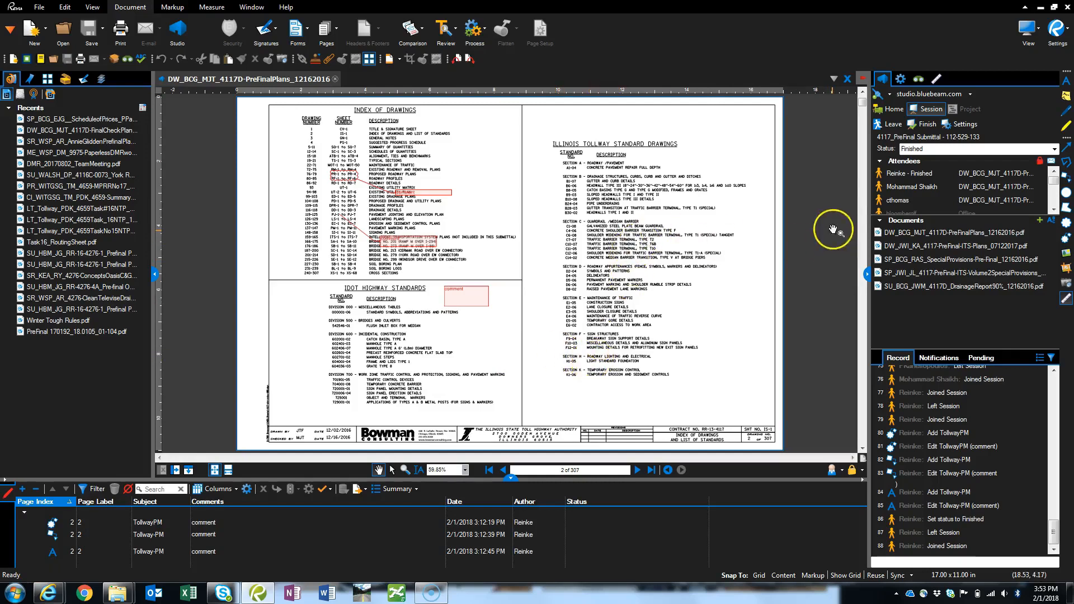
# - Select the text box and callout markups on sheet 2 to match them with their entries in the markups list
pyautogui.moveTo(950, 286); pyautogui.dragTo(789, 278)
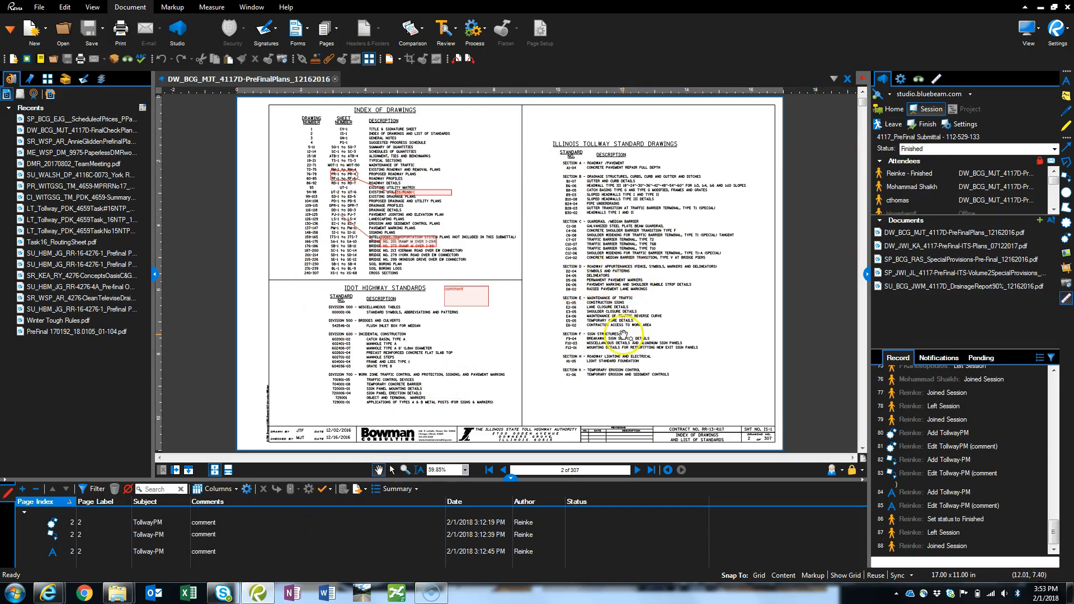
pyautogui.click(476, 304)
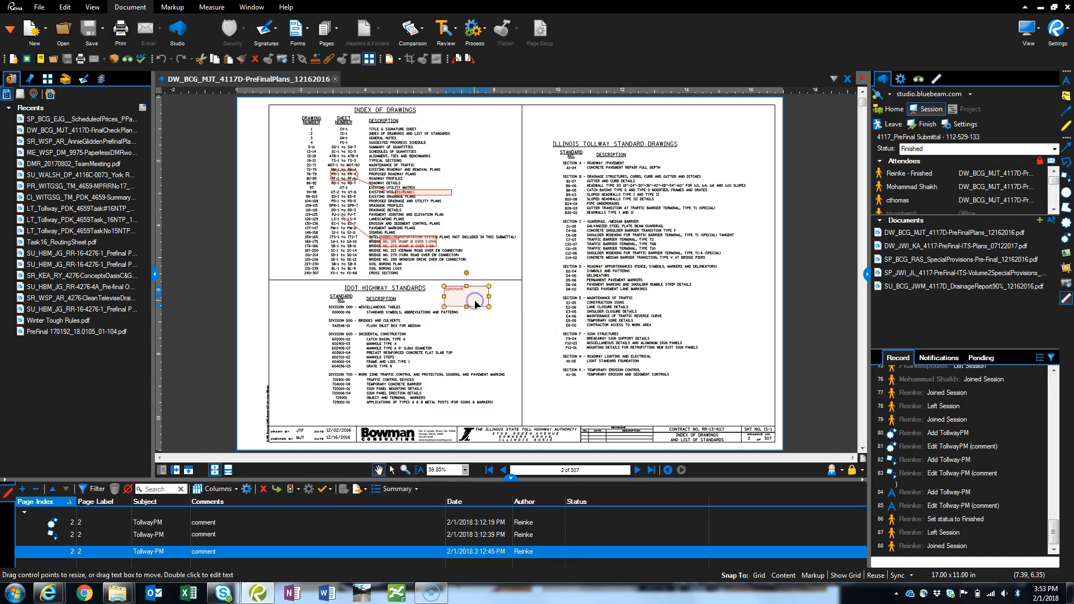
pyautogui.click(208, 534)
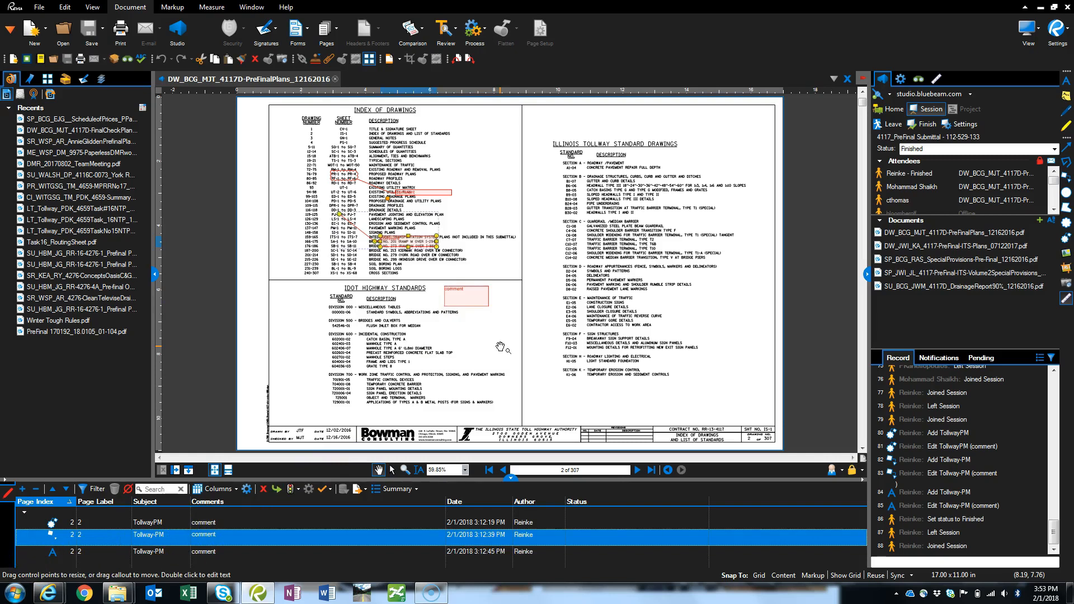
pyautogui.click(458, 302)
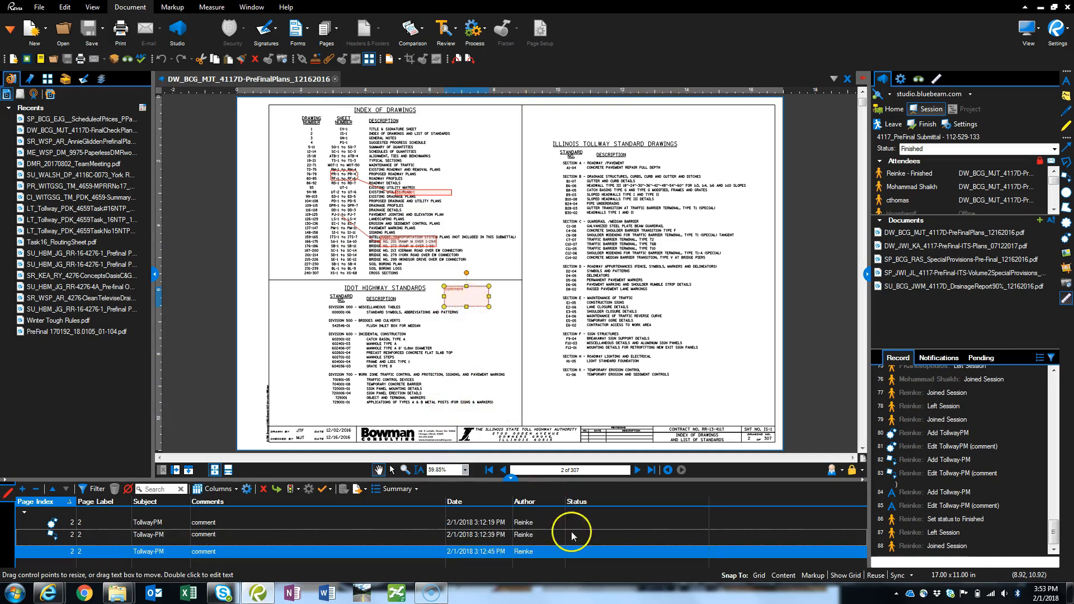
# - Review the available status options for the text box comment on sheet 2
pyautogui.rightClick(505, 552)
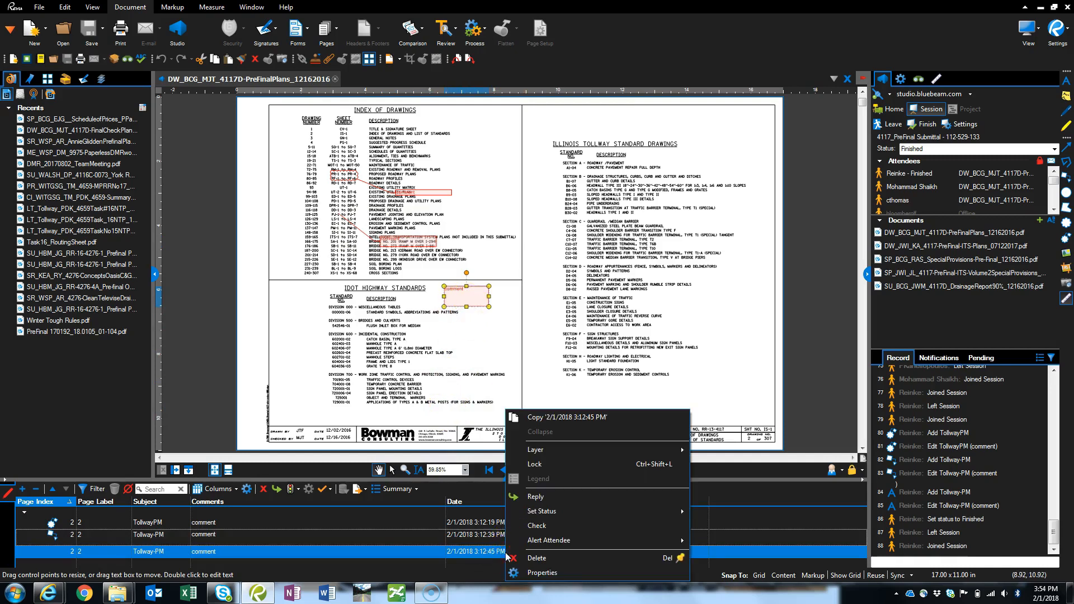
pyautogui.moveTo(542, 511)
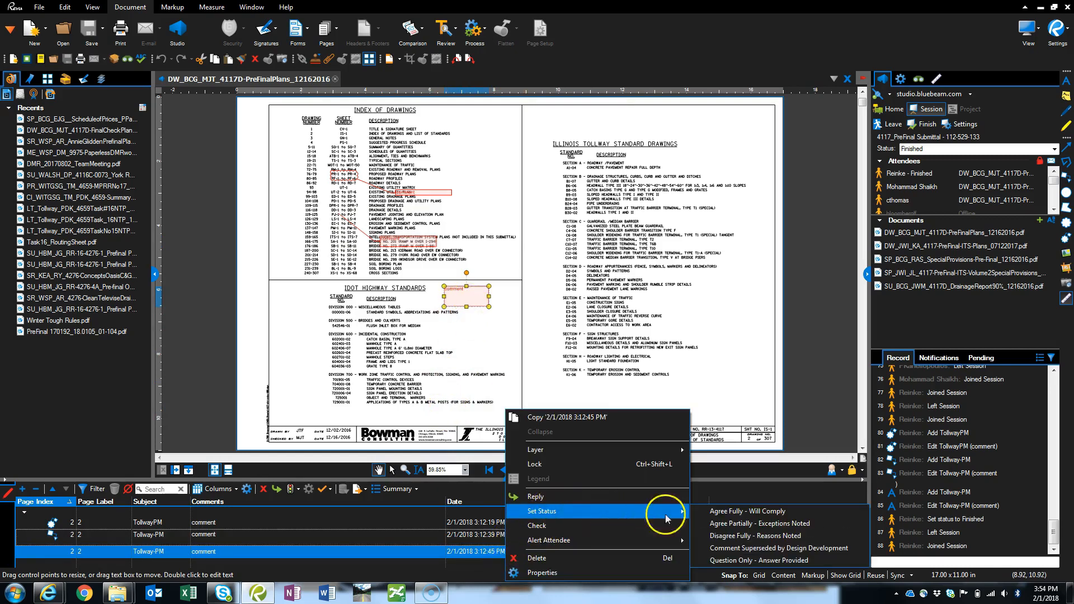
pyautogui.click(290, 491)
pyautogui.click(291, 491)
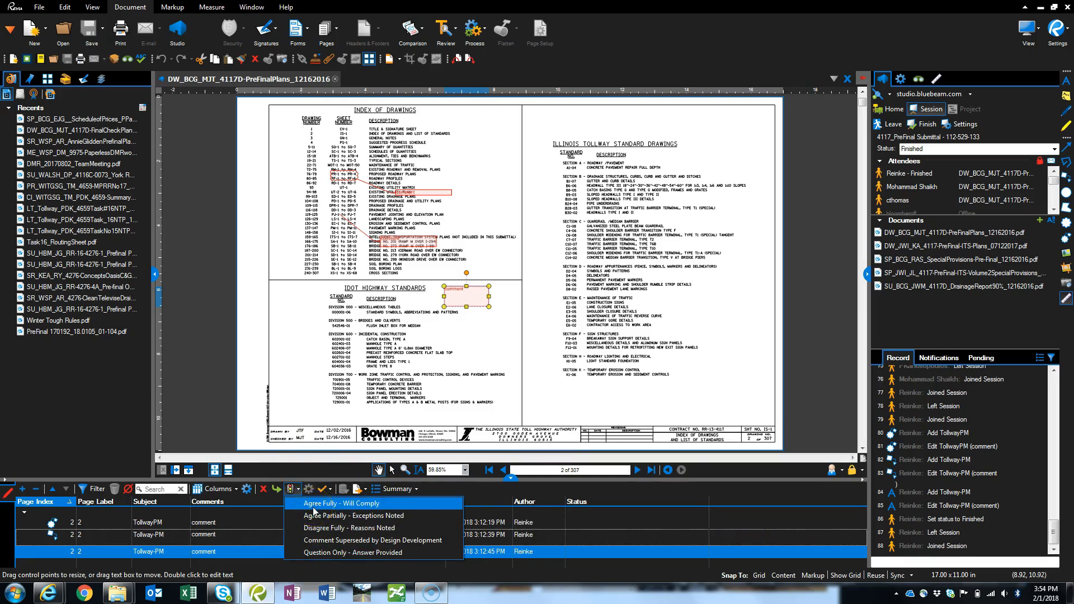
# - Set the status of the cloud callout comment on sheet 2 to Agree Fully - Will Comply
pyautogui.click(316, 539)
pyautogui.click(291, 490)
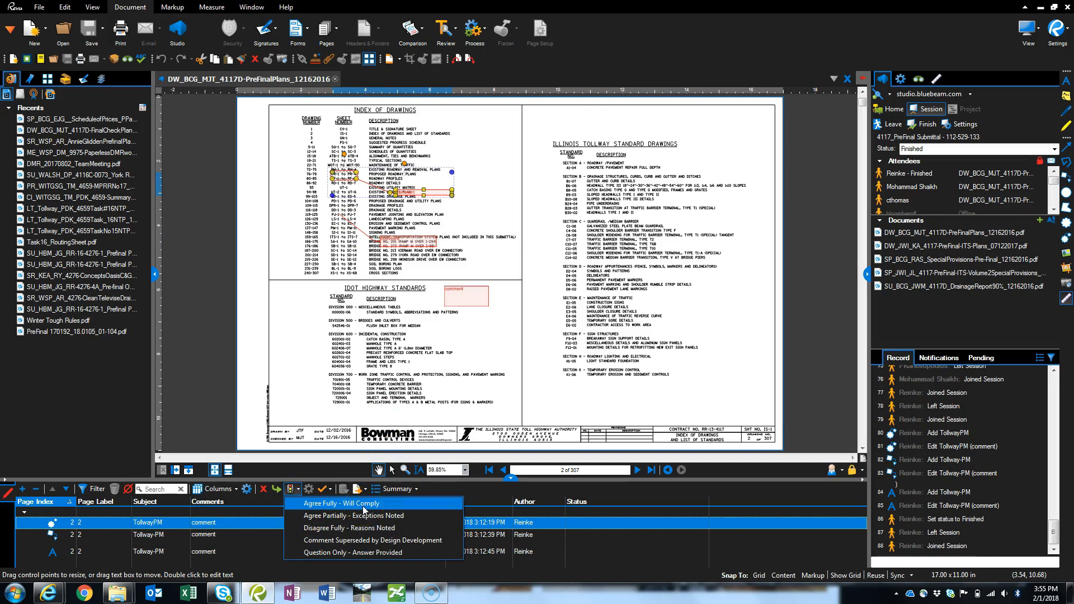
pyautogui.click(362, 505)
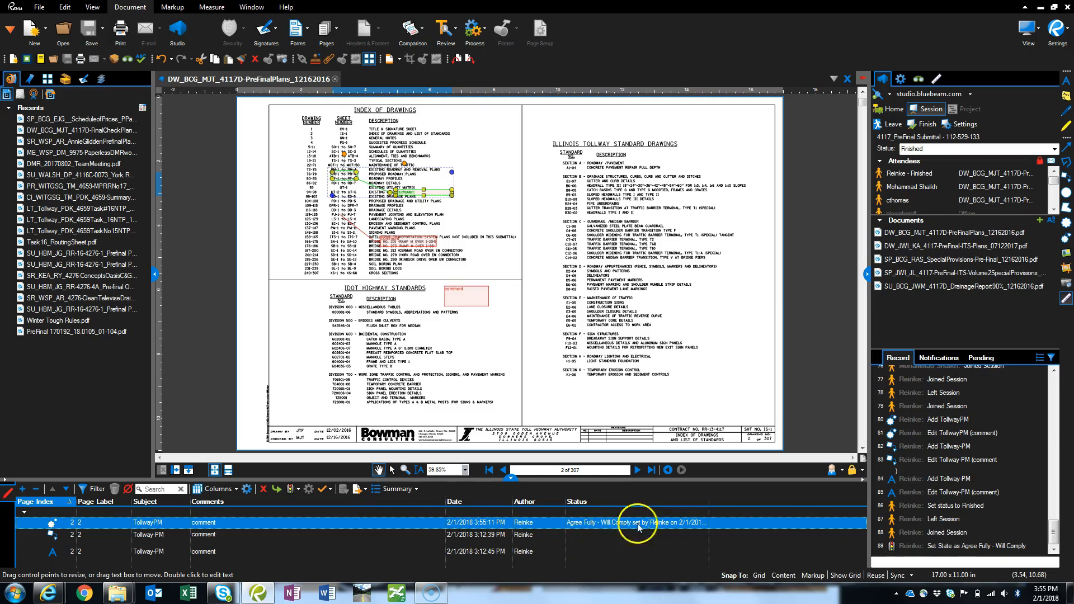
# - Set the status of the plain callout comment on sheet 2 to Disagree Fully - Reasons Noted
pyautogui.click(216, 536)
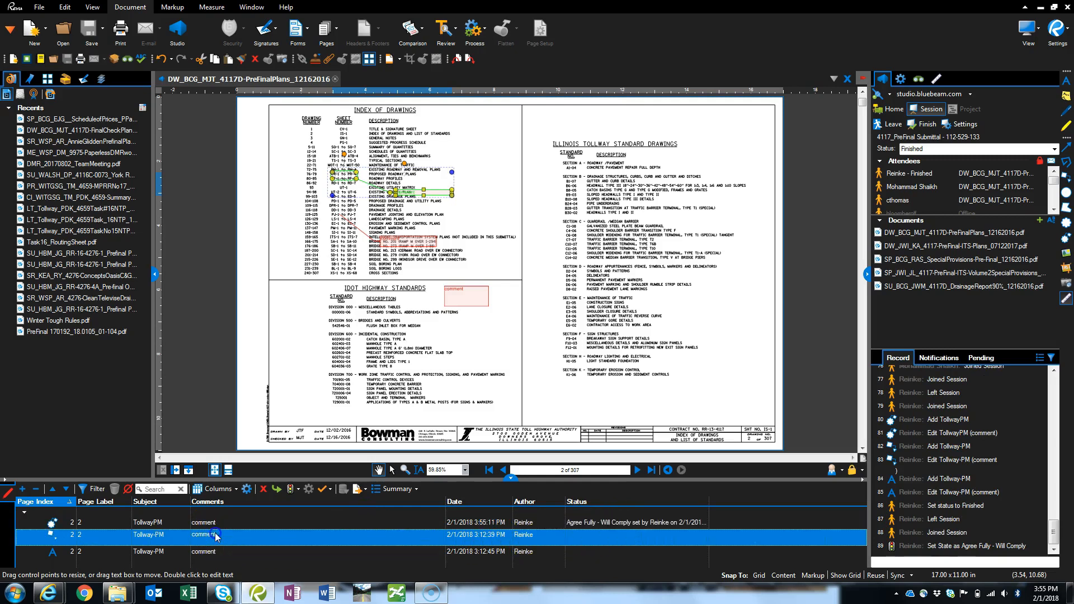
pyautogui.rightClick(215, 536)
pyautogui.click(269, 510)
pyautogui.click(449, 535)
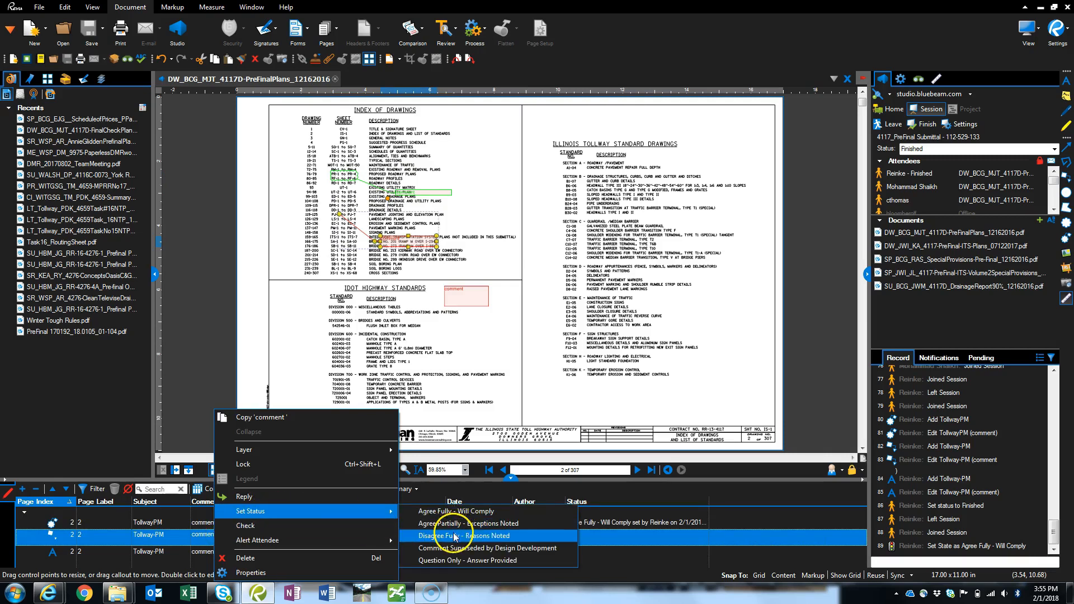
pyautogui.click(452, 537)
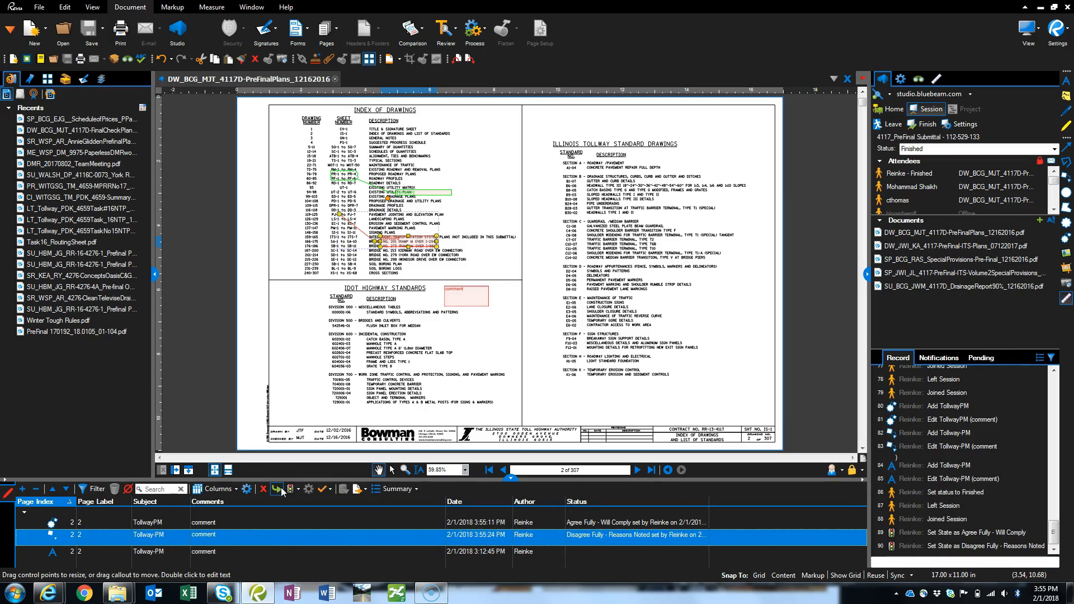
pyautogui.rightClick(588, 536)
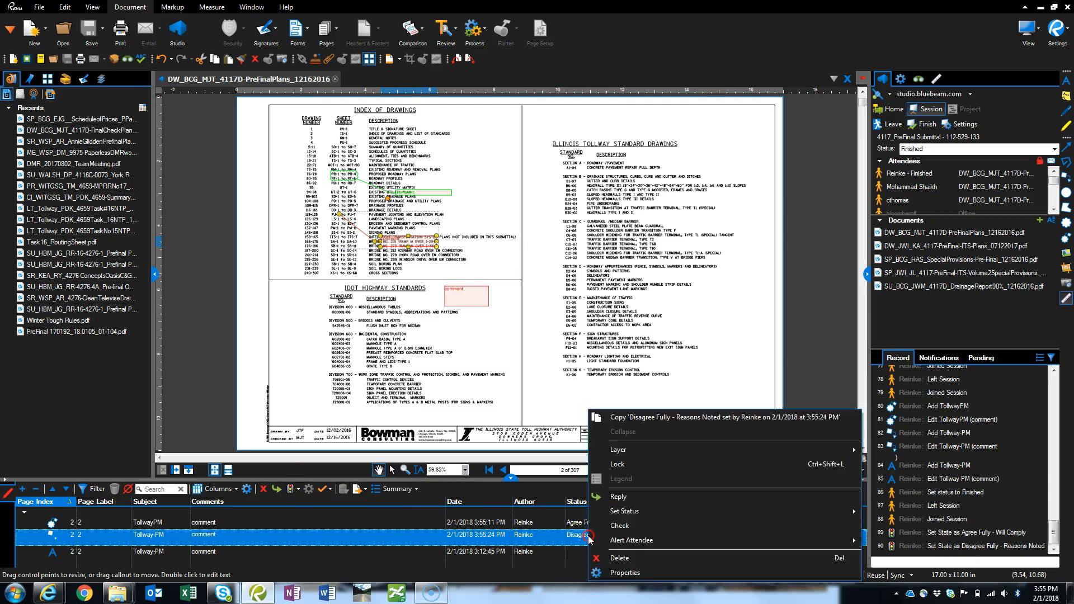
pyautogui.click(633, 499)
pyautogui.moveTo(373, 407); pyautogui.dragTo(380, 404)
# - Reply to the callout comment marked Disagree Fully with the text "Barrier no longer needed."
pyautogui.click(217, 536)
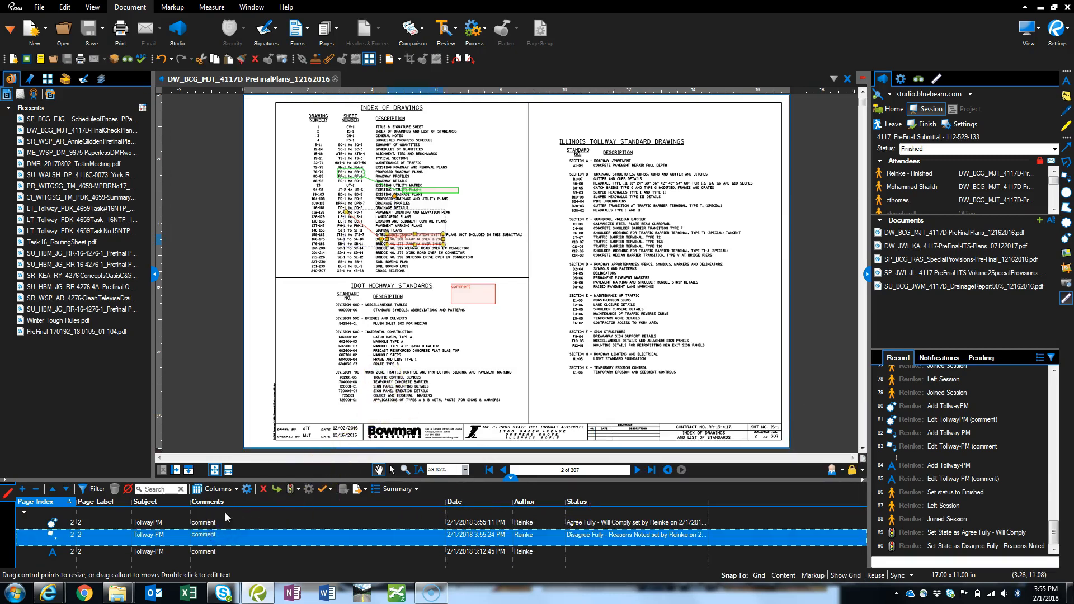
pyautogui.click(279, 488)
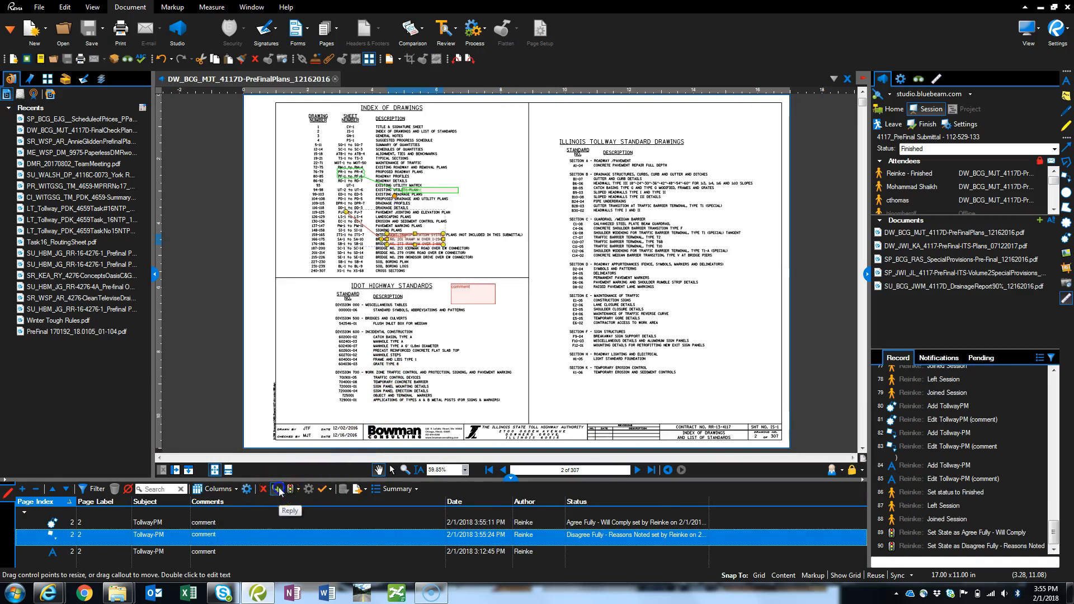
pyautogui.click(278, 489)
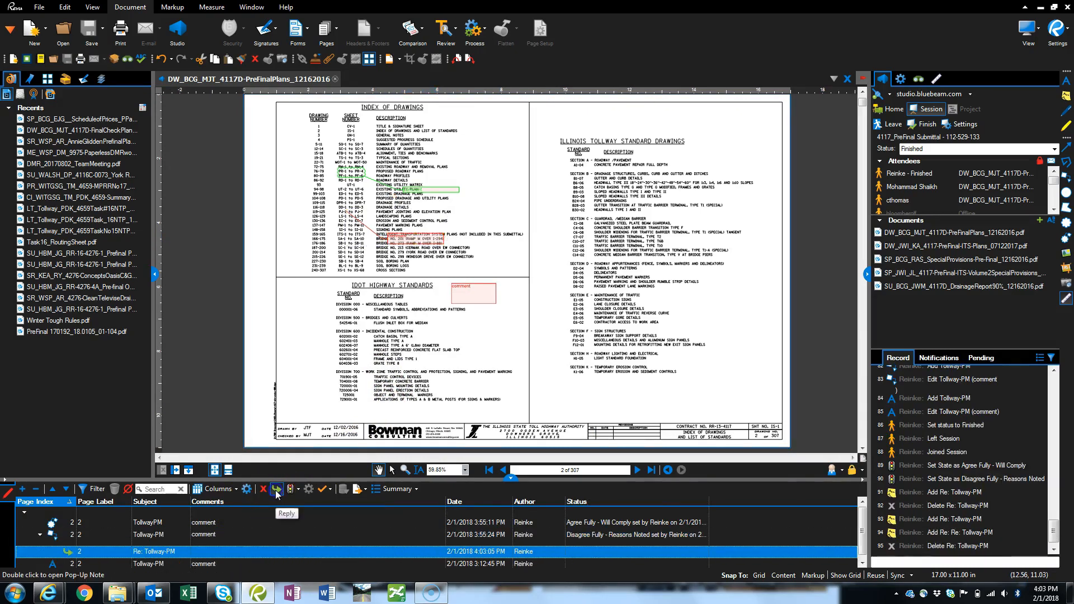
pyautogui.click(277, 491)
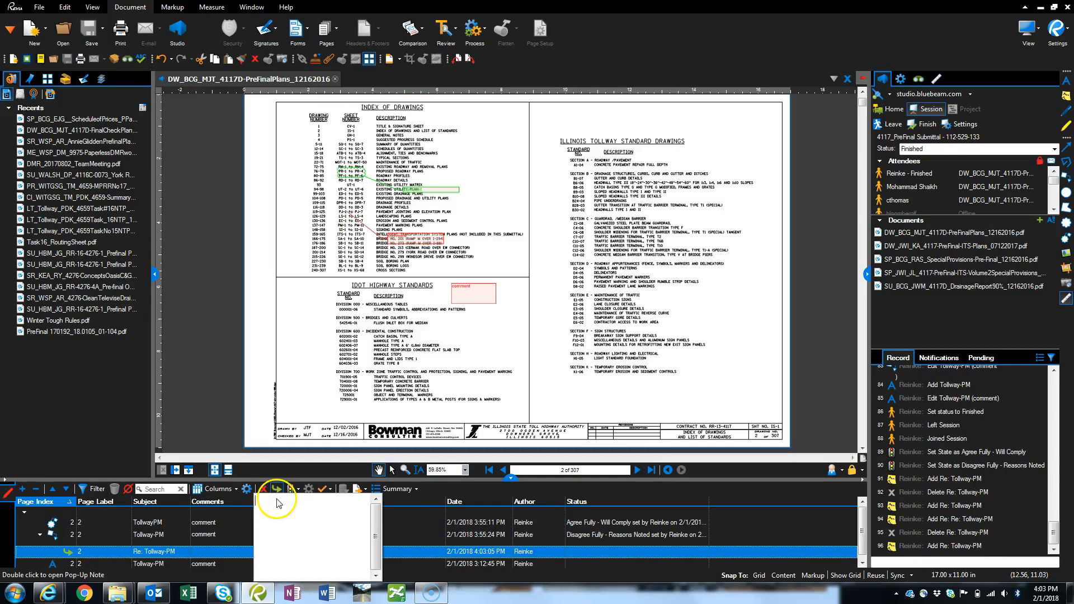
pyautogui.click(278, 505)
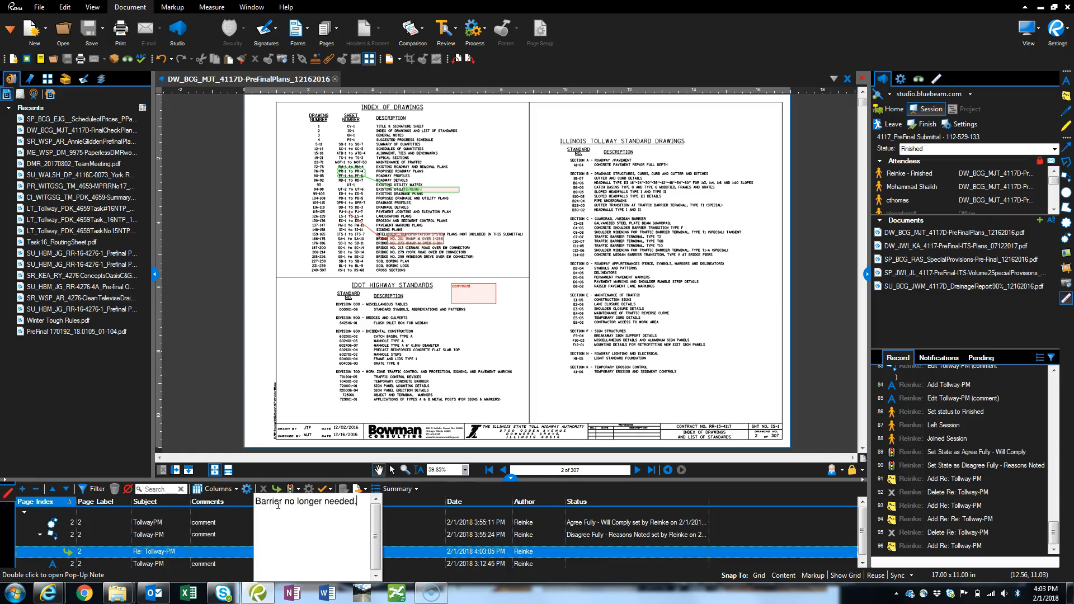
pyautogui.click(418, 523)
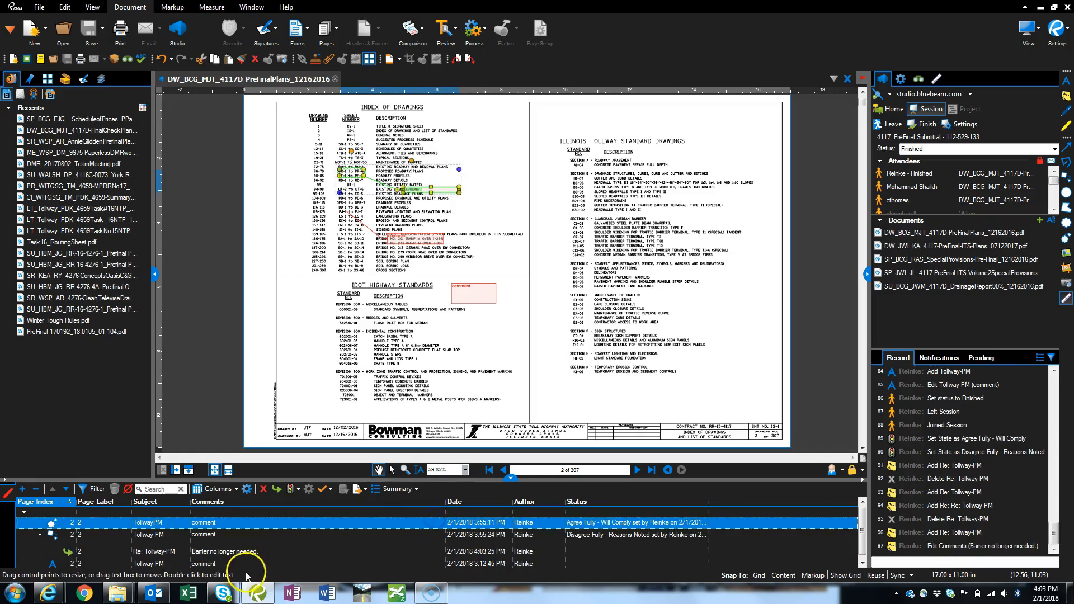
# - Select the new reply under the callout comment and enlarge the markups list
pyautogui.click(210, 551)
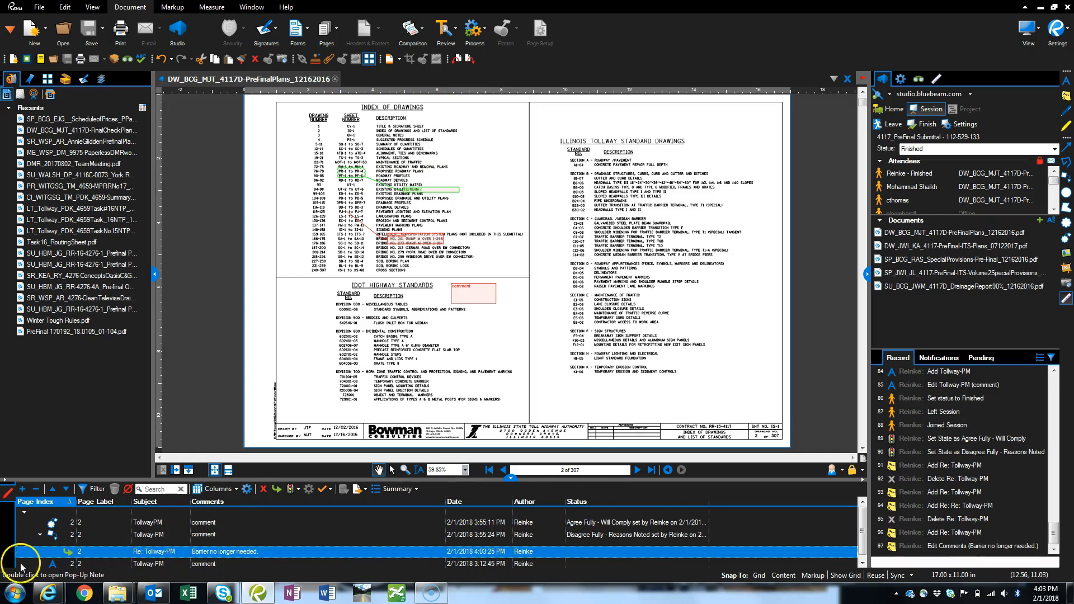
pyautogui.moveTo(626, 480); pyautogui.dragTo(625, 374)
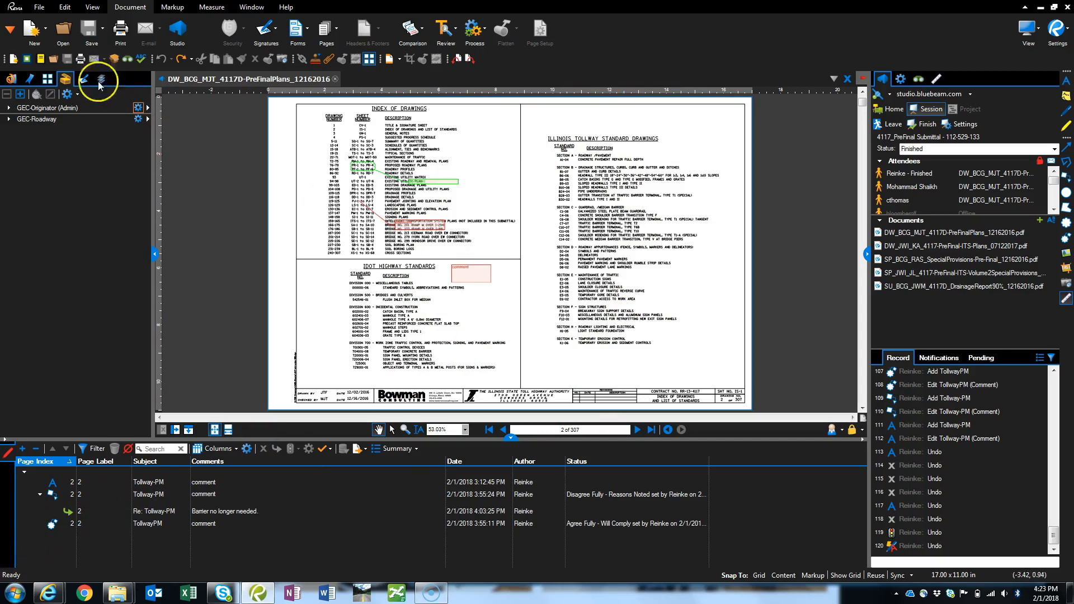
# - Enable the DSE Tools tool set in the tool set manager and widen its Name column
pyautogui.click(67, 95)
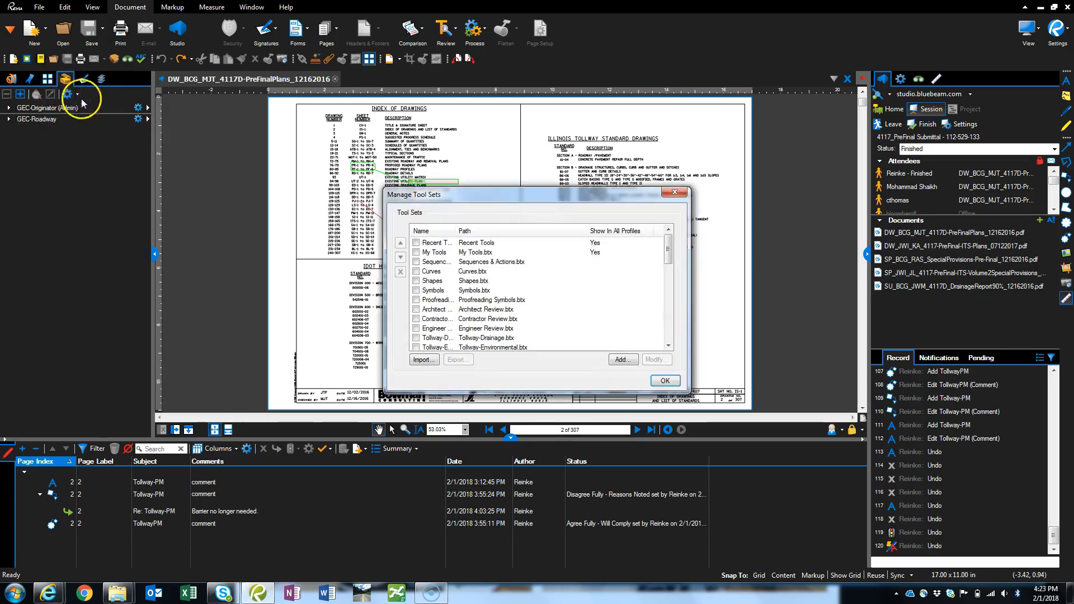
pyautogui.moveTo(456, 230); pyautogui.dragTo(516, 231)
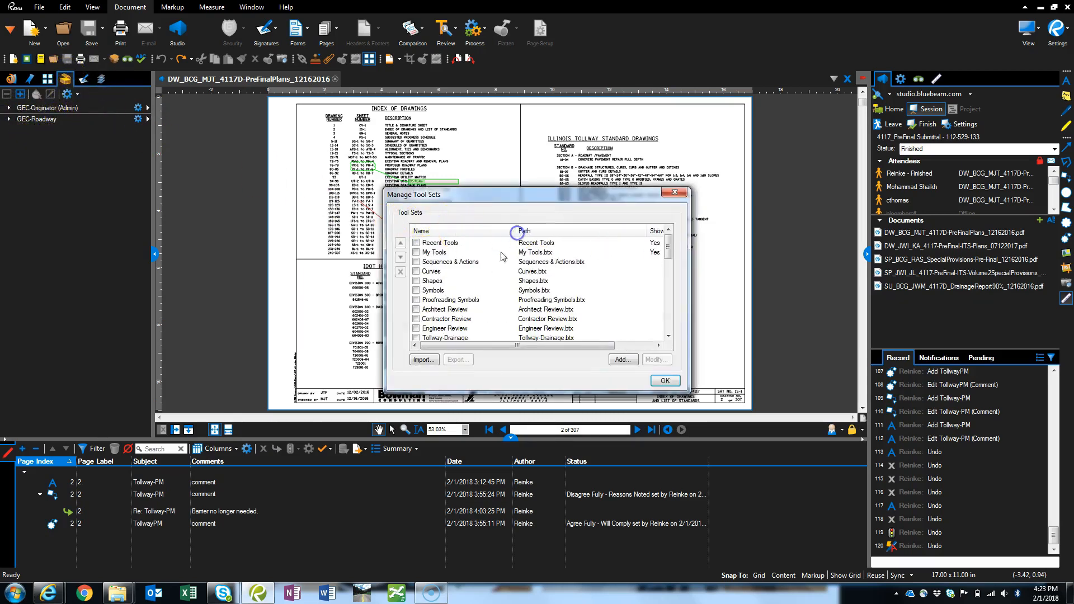
pyautogui.scroll(-6, 481, 268)
pyautogui.click(416, 281)
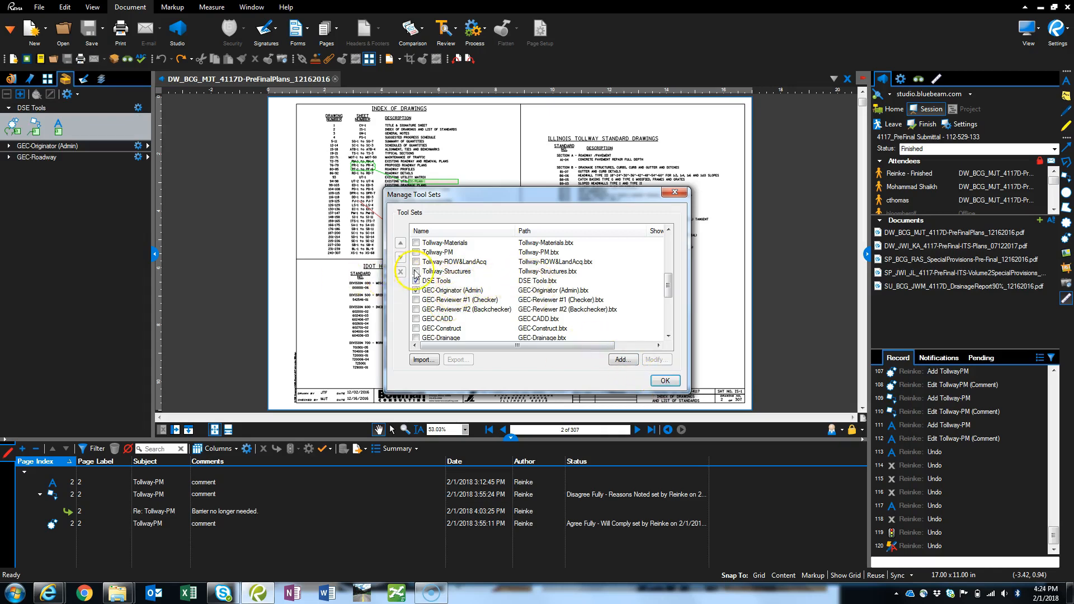
pyautogui.click(676, 386)
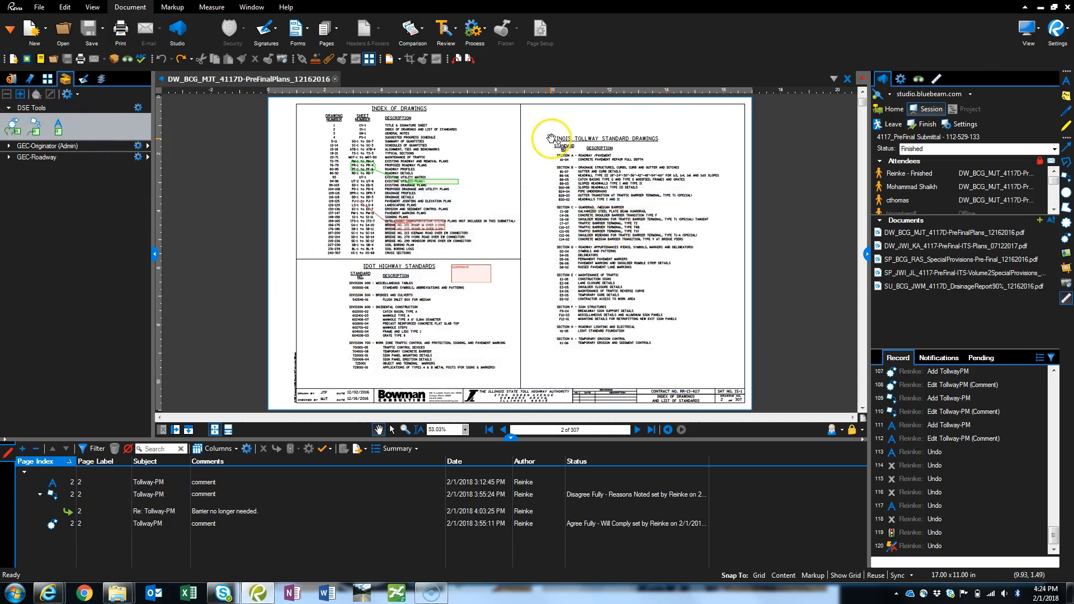
# - Add a DSE cloud callout around the Incidental Construction heading on sheet 2 with the text "Response"
pyautogui.click(11, 126)
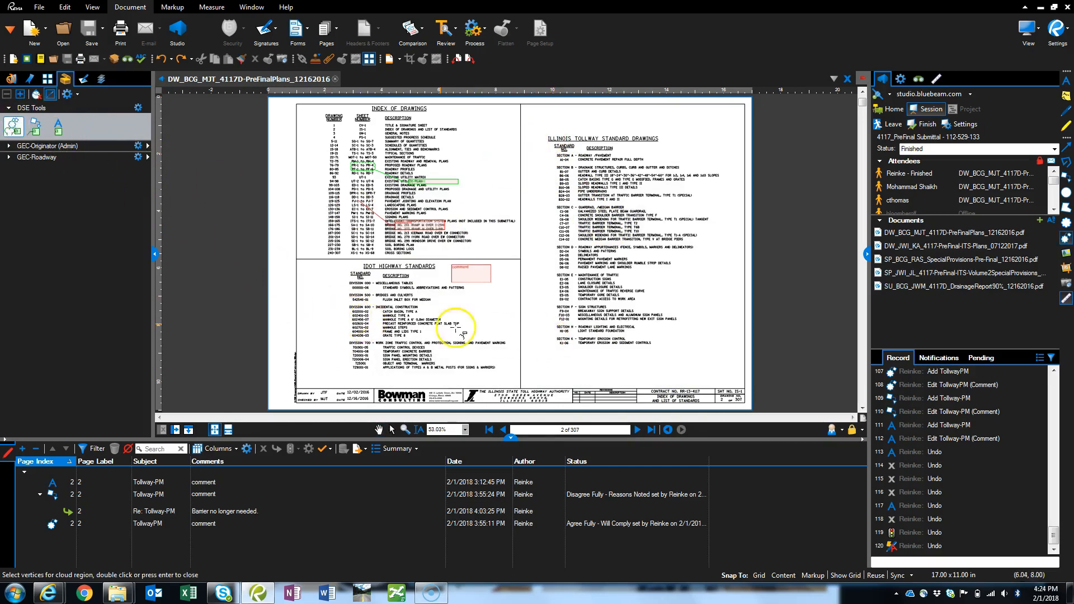
pyautogui.moveTo(373, 302); pyautogui.dragTo(421, 311)
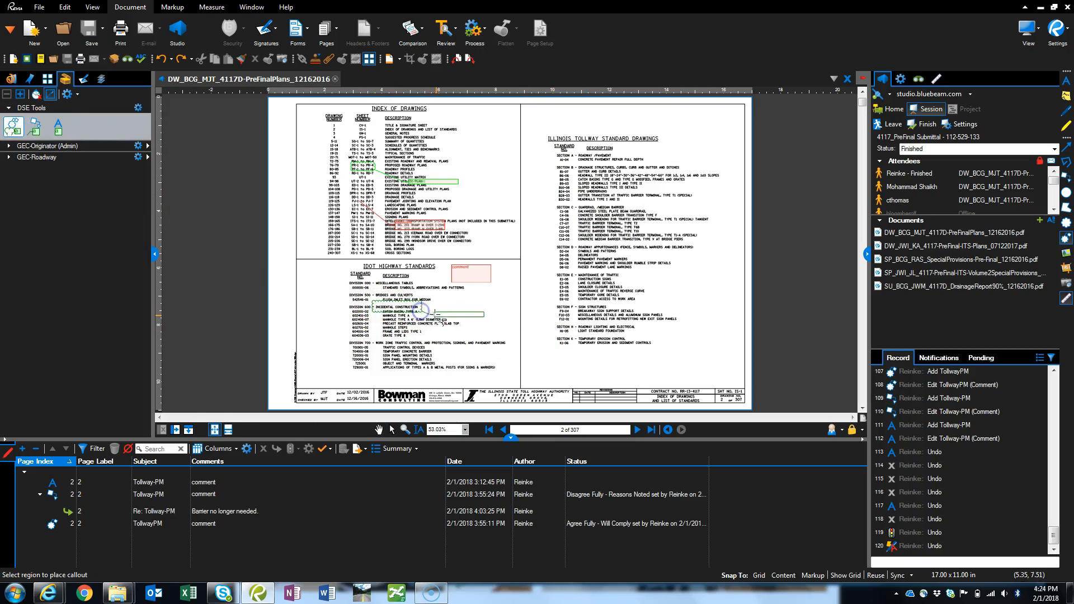
pyautogui.click(441, 316)
pyautogui.write('Res')
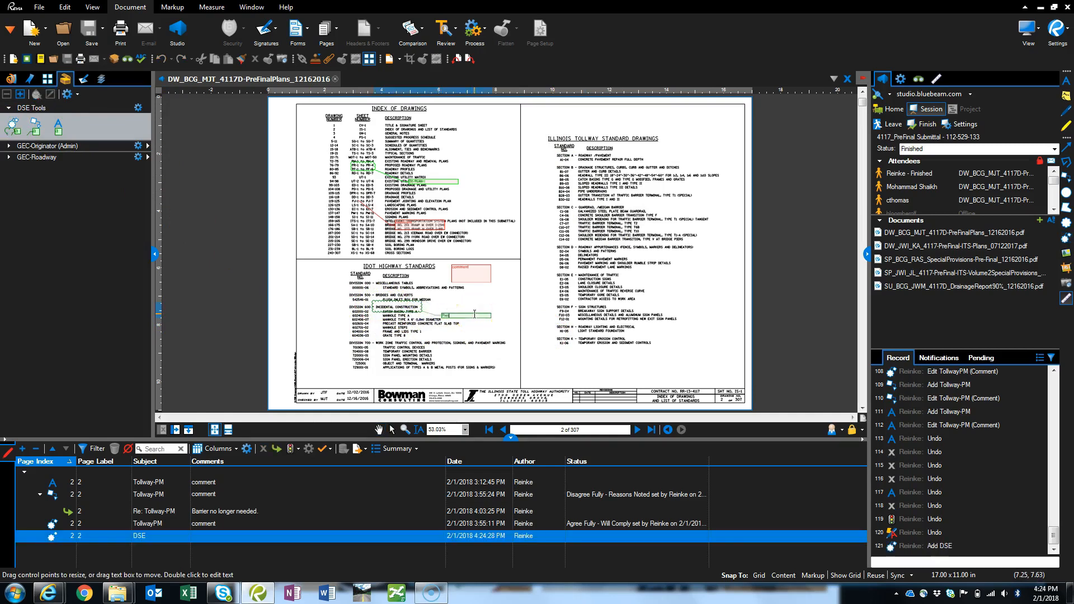
pyautogui.write('ponse')
pyautogui.click(421, 313)
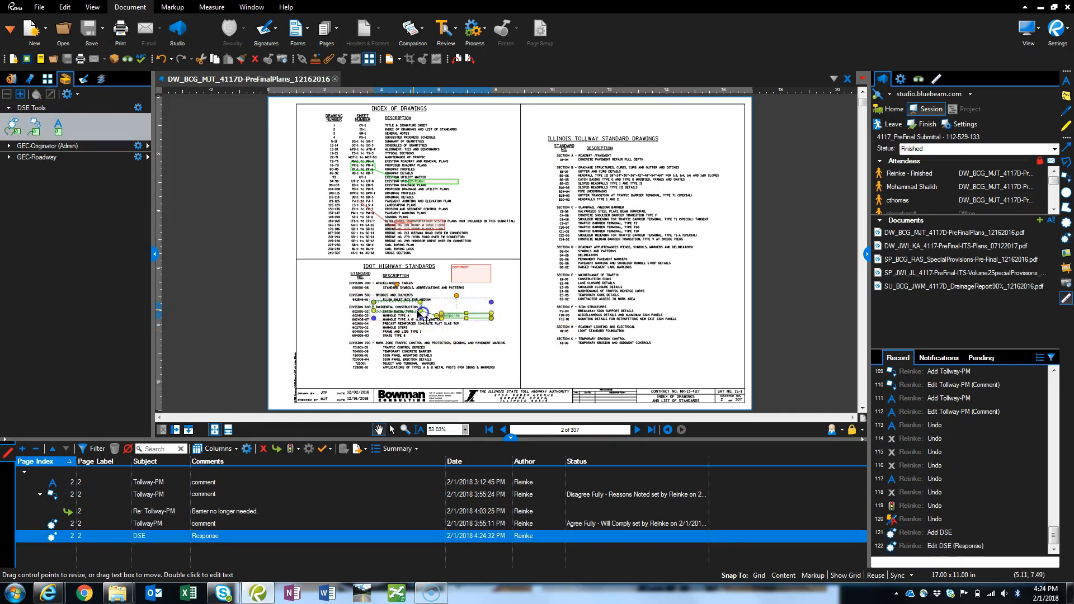
# - Place an empty DSE callout pointing beside the Division 600 list, with its box next to the Division 700 list
pyautogui.scroll(3, 420, 314)
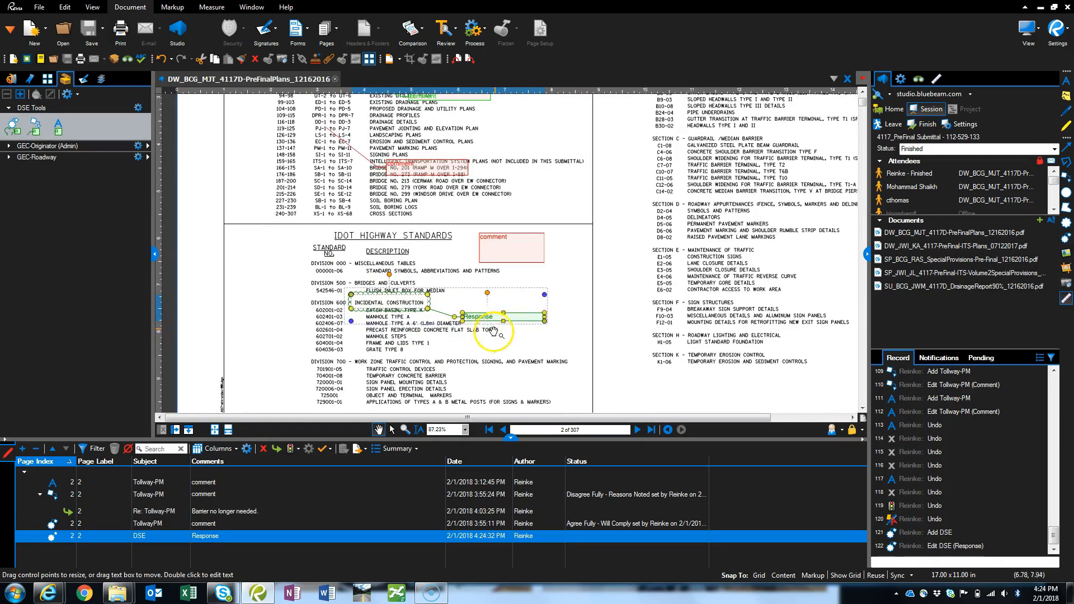
pyautogui.click(36, 123)
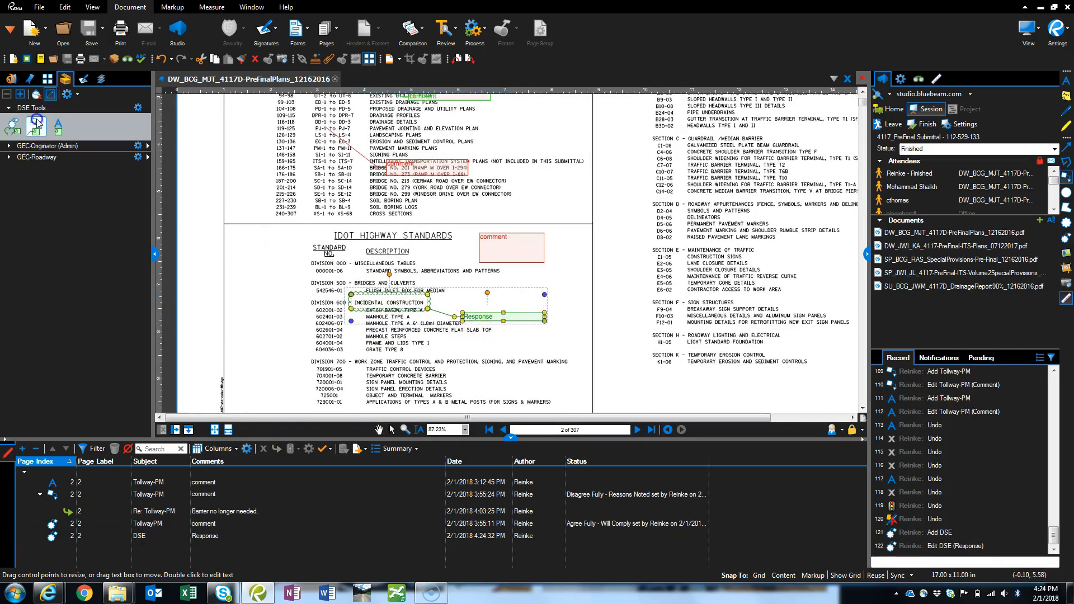
pyautogui.click(445, 342)
pyautogui.click(491, 378)
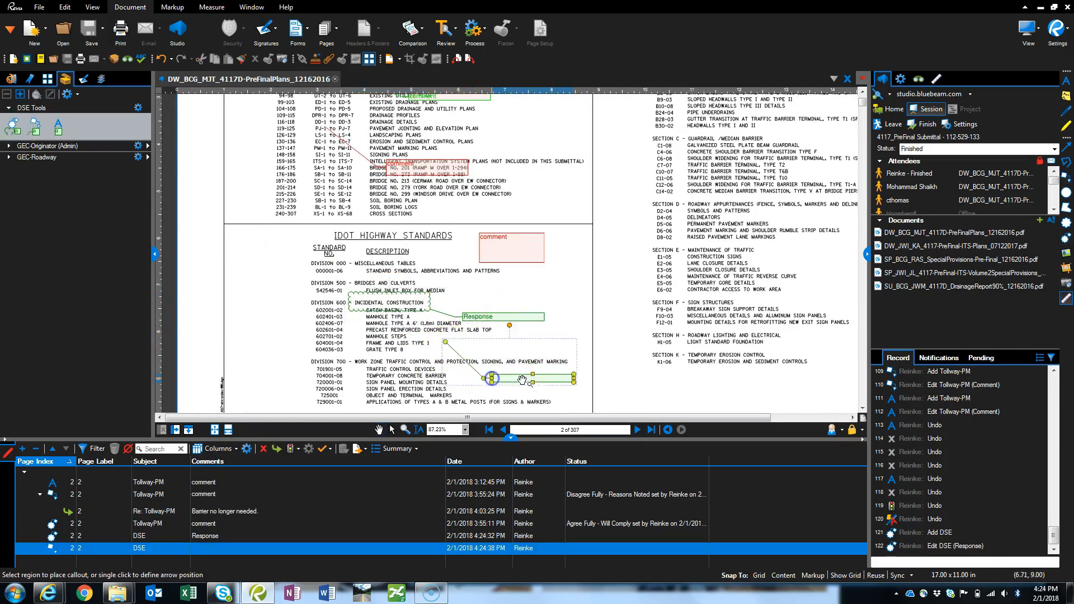
# - Draw an empty DSE text box below the Section K entries on sheet 2
pyautogui.click(68, 138)
pyautogui.moveTo(630, 370); pyautogui.dragTo(726, 392)
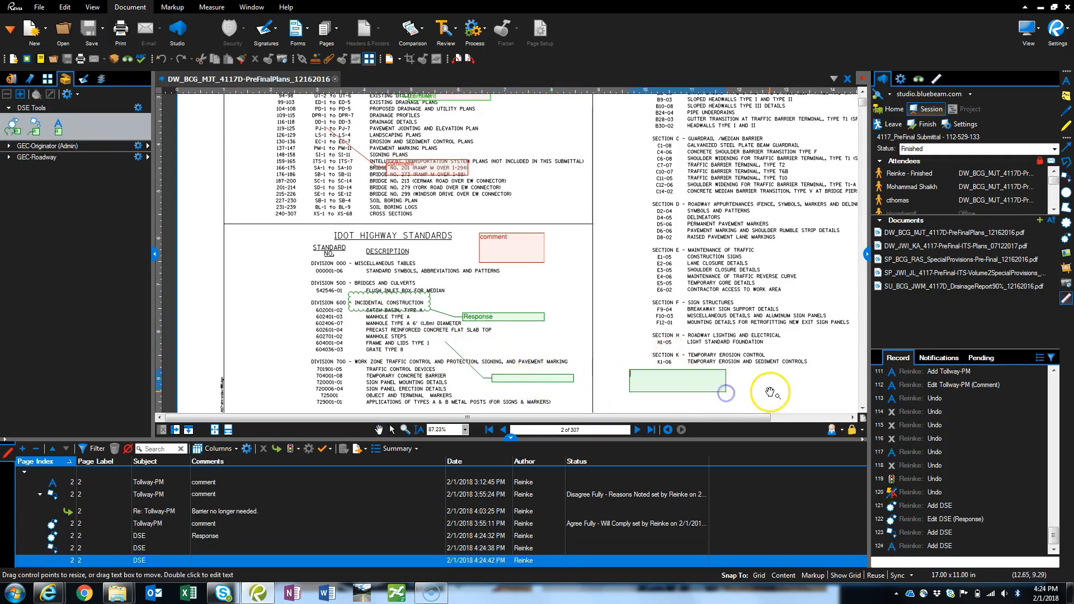
pyautogui.scroll(-1, 492, 252)
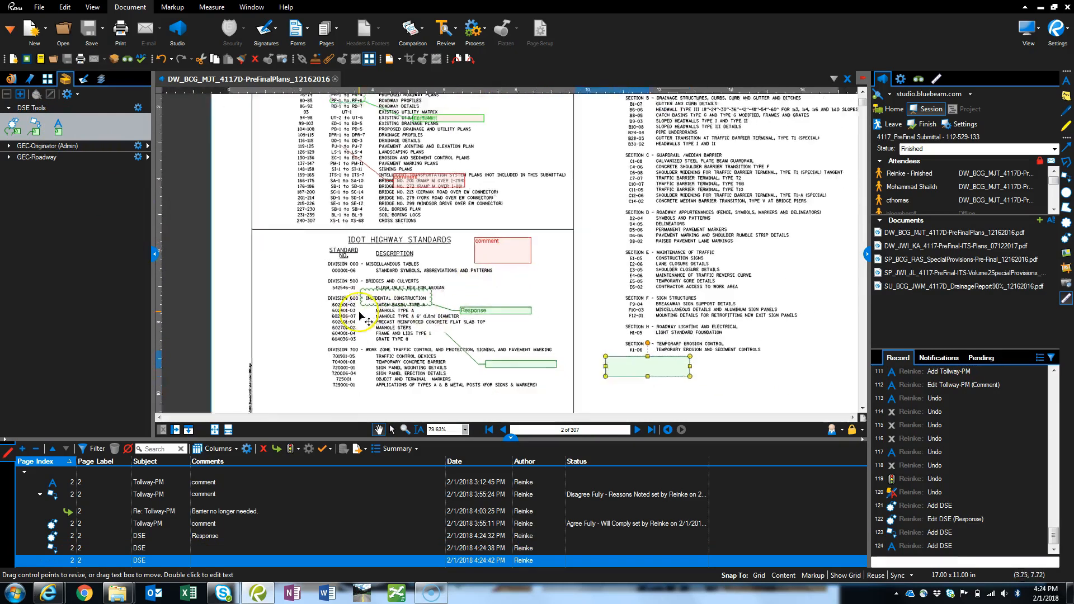
pyautogui.scroll(-4, 368, 322)
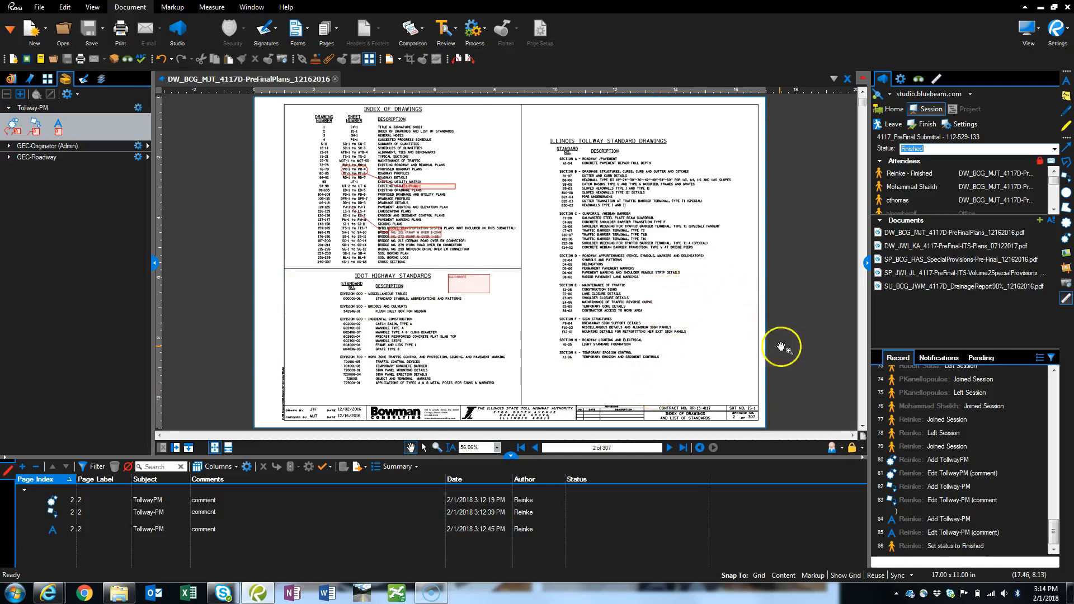
# - Advance through the plan set to the progress schedule on page 4
pyautogui.click(672, 448)
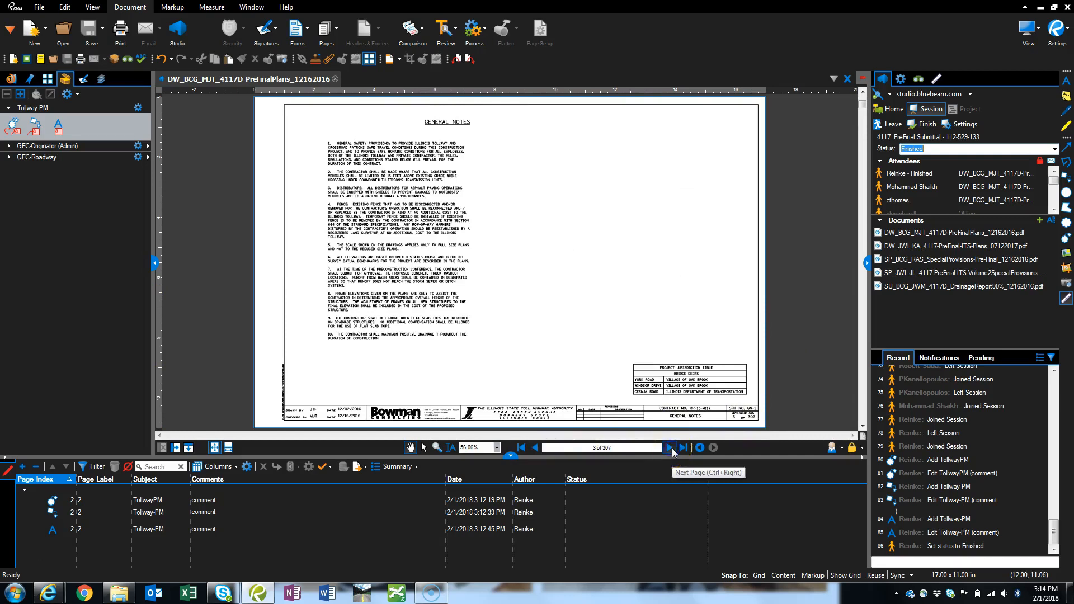
pyautogui.click(671, 448)
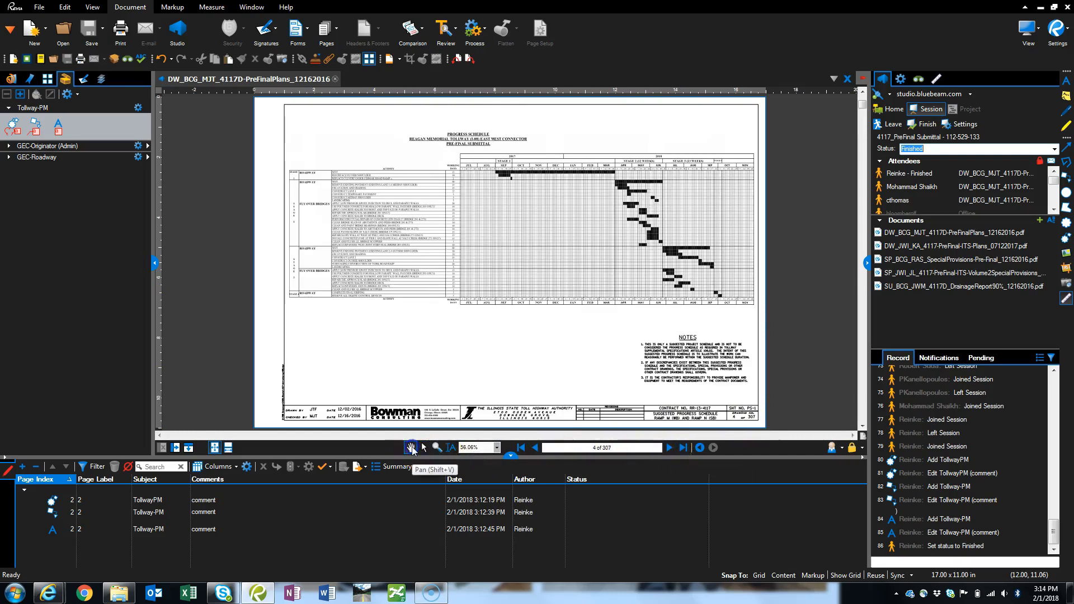
pyautogui.click(440, 448)
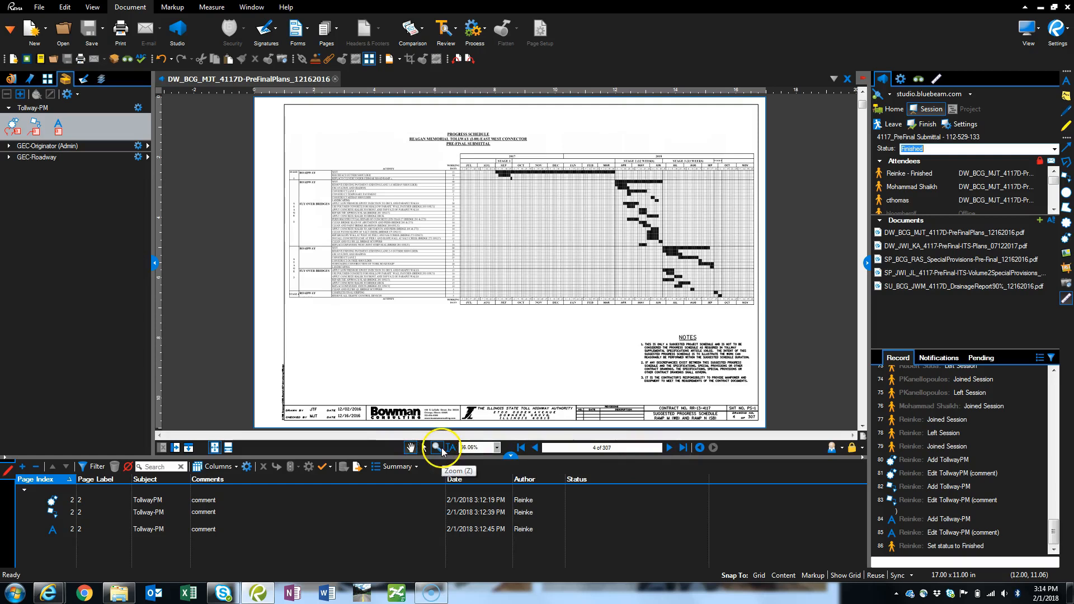
# - Zoom in on page 4 and restore the One Full Page view
pyautogui.click(216, 449)
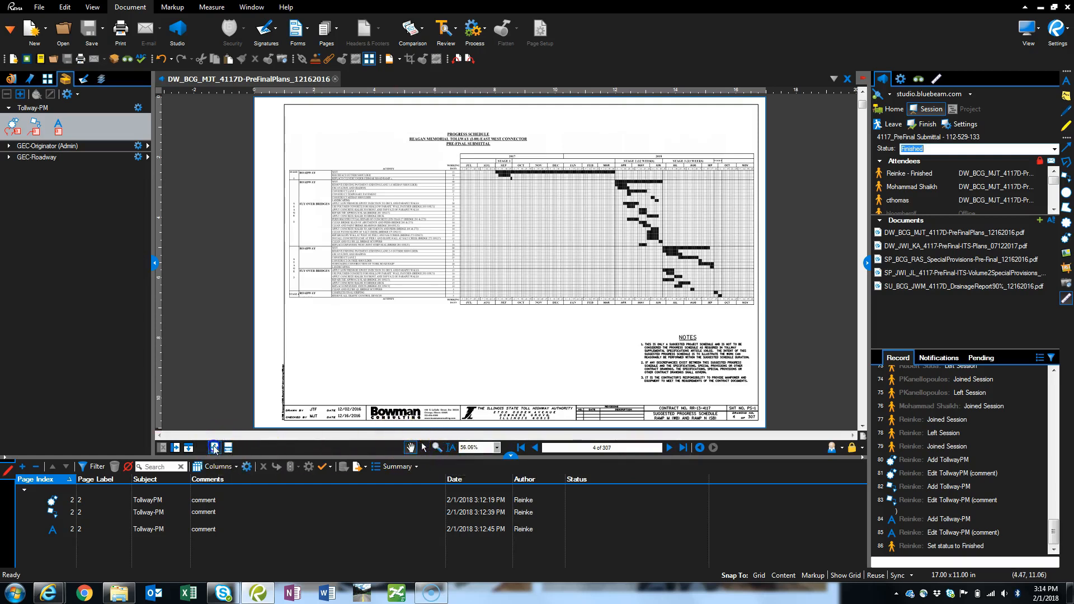
pyautogui.click(346, 310)
pyautogui.scroll(3, 358, 336)
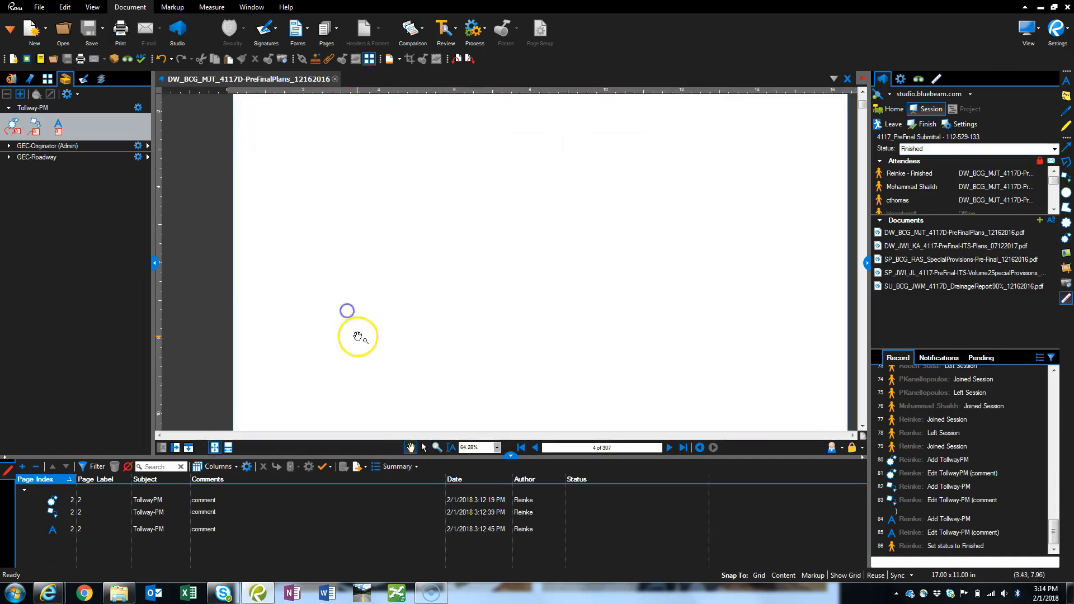
pyautogui.click(216, 448)
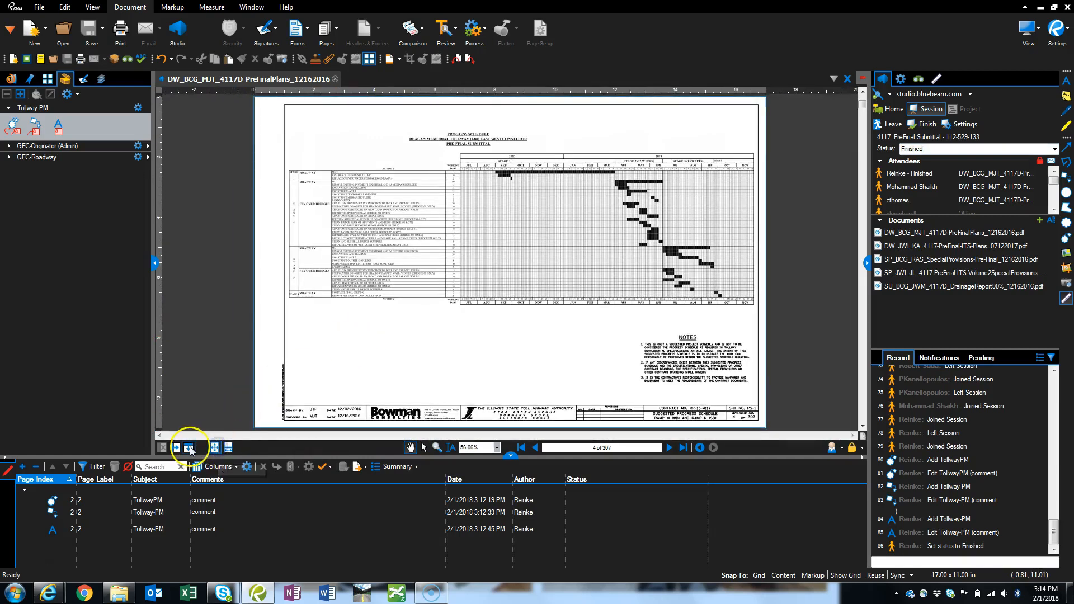
pyautogui.click(298, 325)
# - Split the plan view vertically and divide the second pane horizontally to get three panes of the same document
pyautogui.click(176, 449)
pyautogui.click(576, 288)
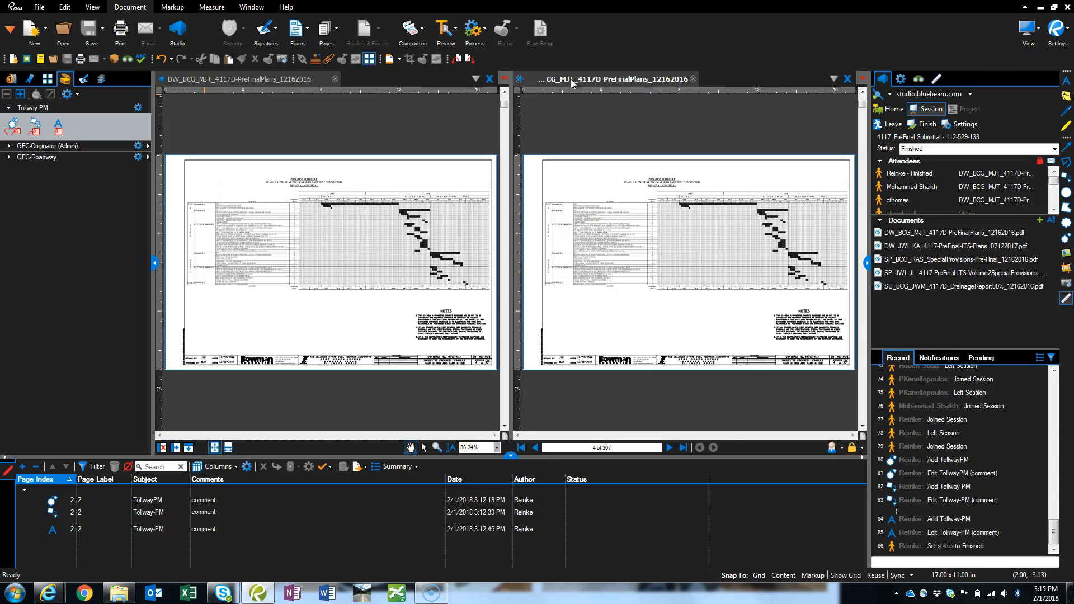
pyautogui.click(189, 448)
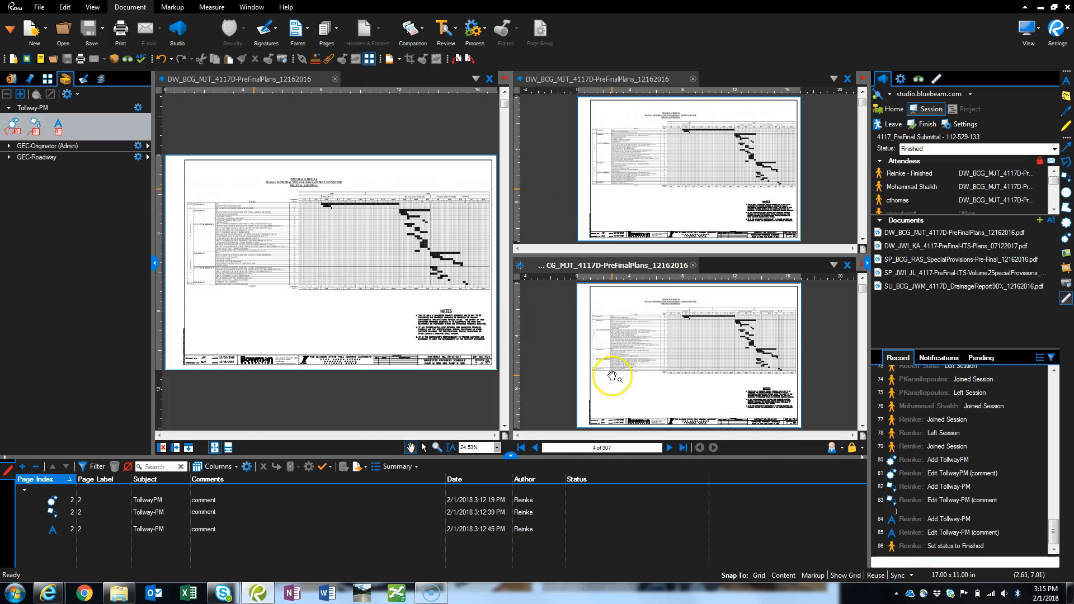
# - Show page 5 in the lower split pane and move the full-height pane two pages forward
pyautogui.click(670, 449)
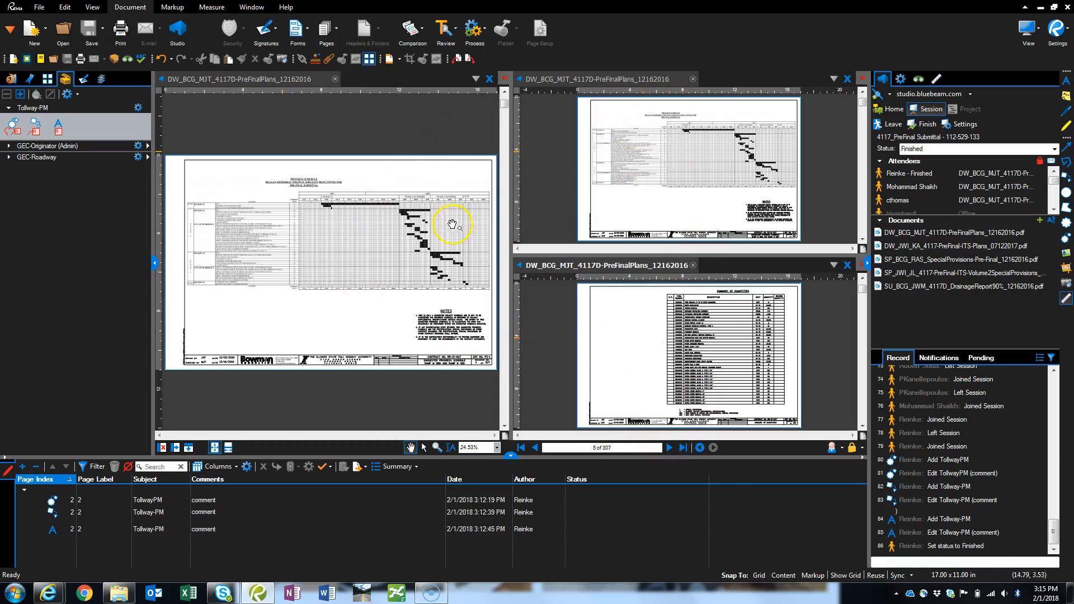
pyautogui.click(358, 274)
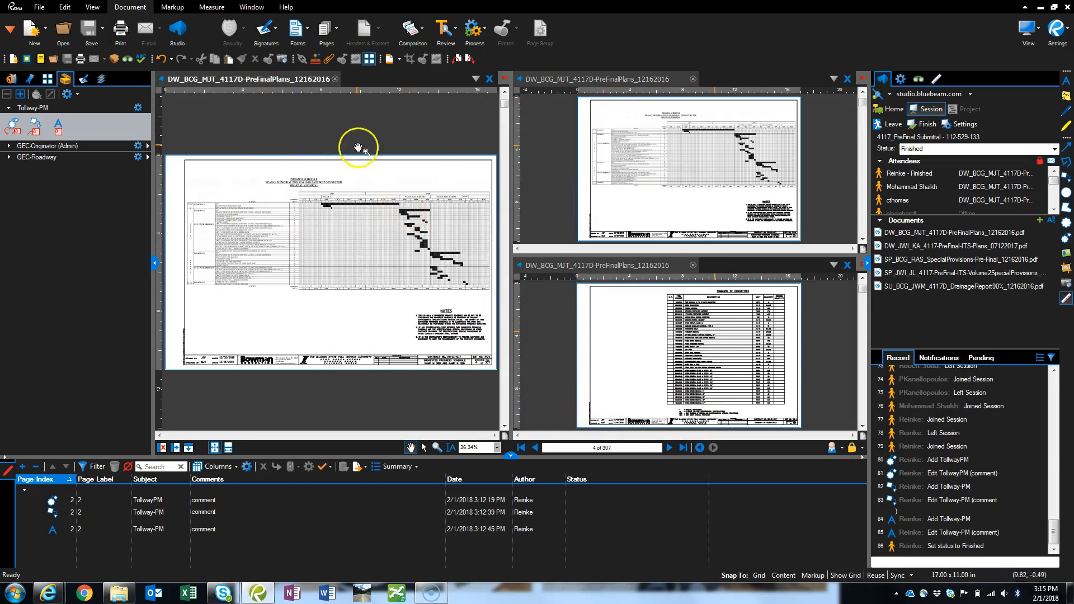
pyautogui.click(667, 448)
pyautogui.click(666, 448)
# - Zoom in on the progress schedule in the upper split pane independently of the other panes
pyautogui.click(584, 196)
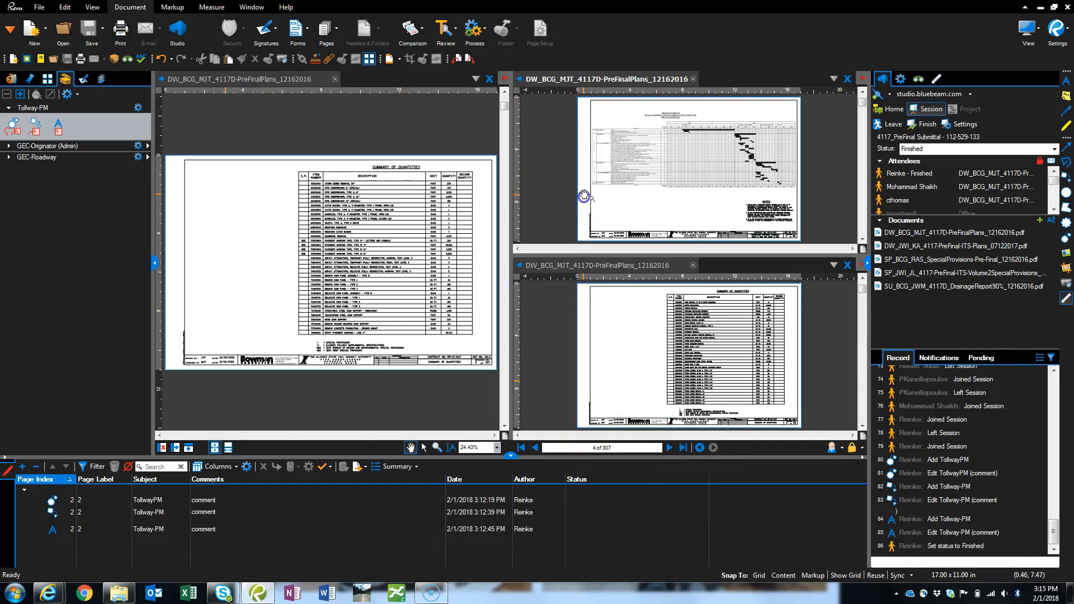
pyautogui.scroll(4, 676, 161)
pyautogui.scroll(-4, 675, 161)
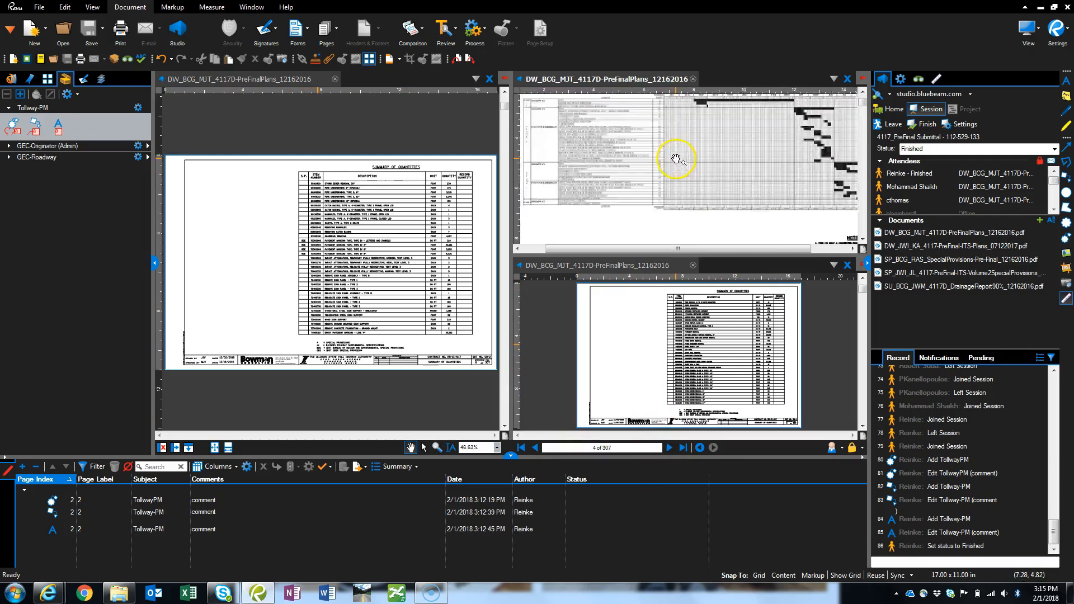